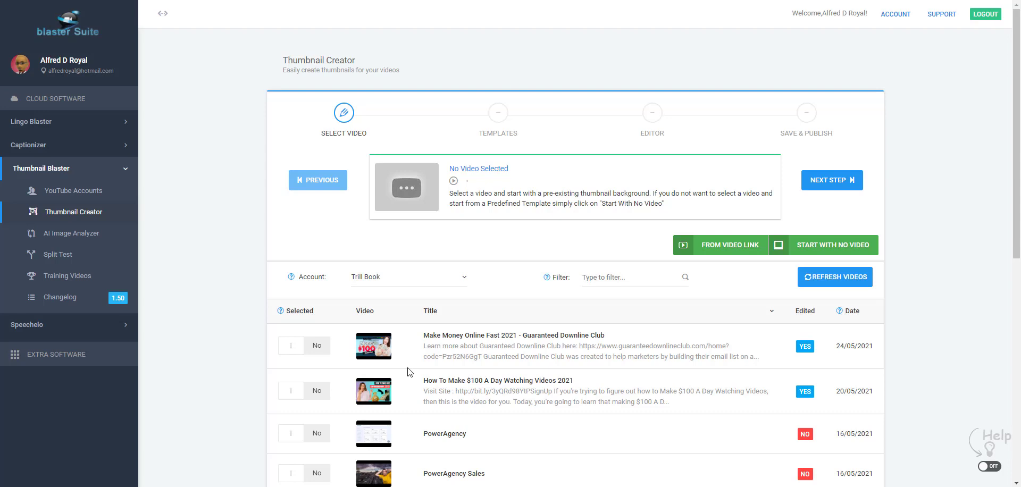
Switch the video list to the Royal Gaming account.
scroll(404, 367, down, 8)
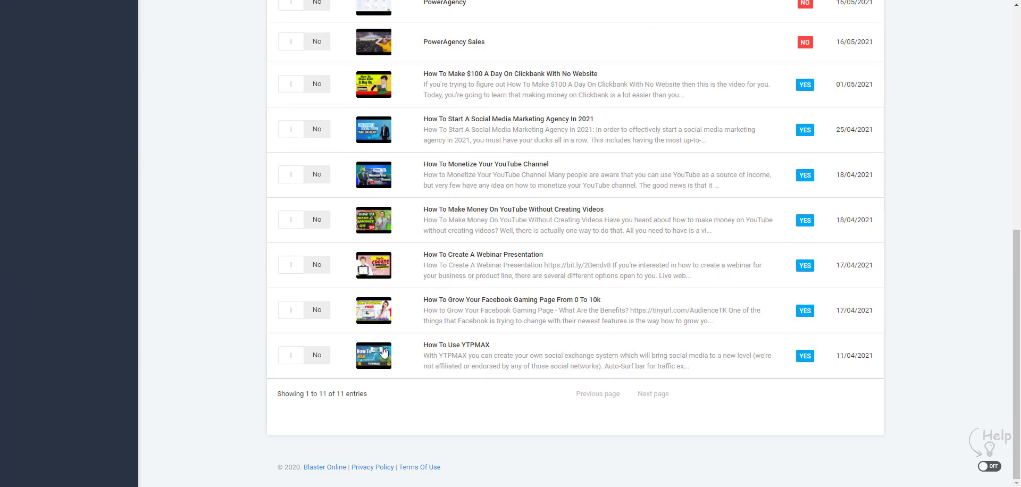
scroll(383, 343, up, 7)
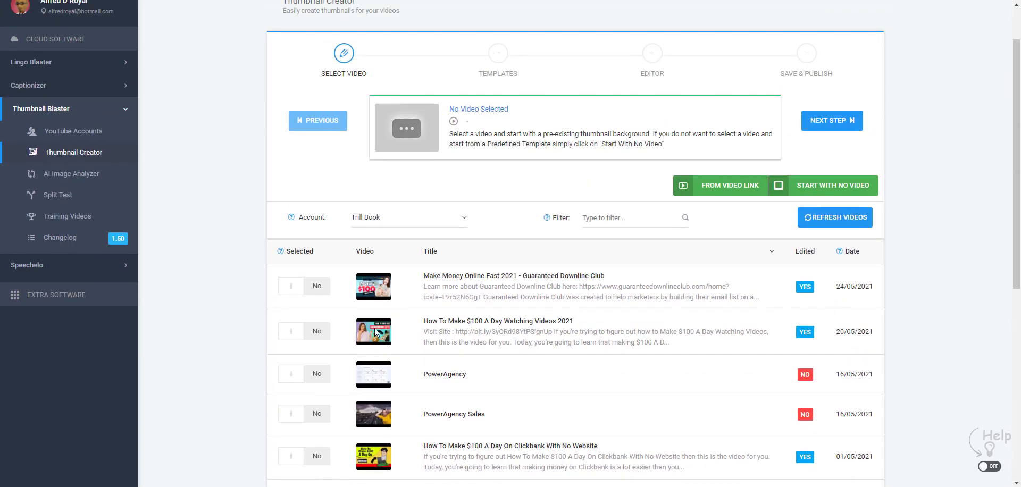
click(426, 224)
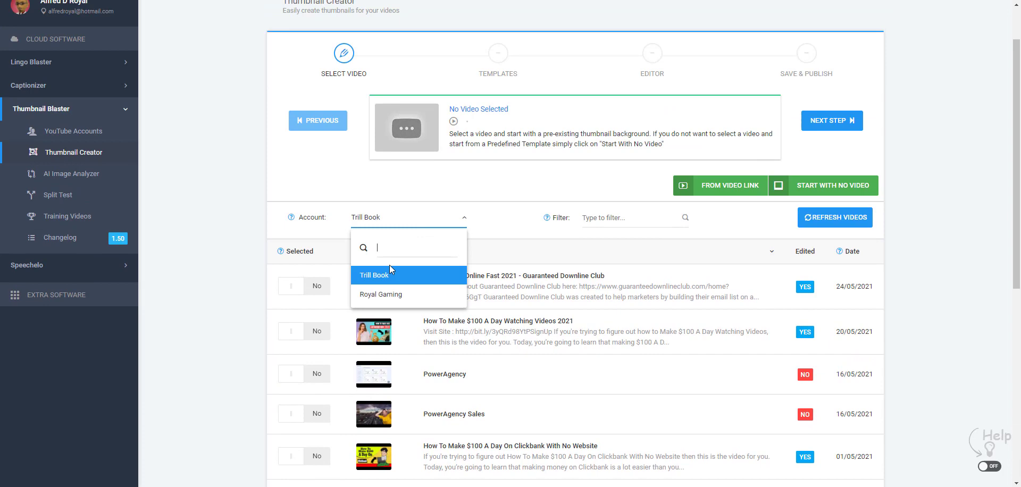
click(378, 294)
Look through the Royal Gaming account's videos, checking their titles, thumbnails and edited status.
scroll(375, 295, down, 10)
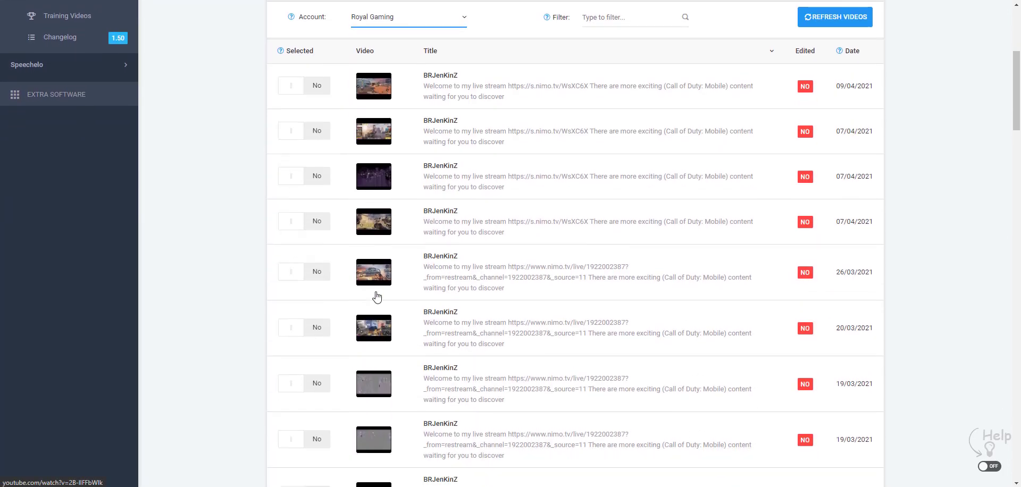
scroll(382, 326, down, 14)
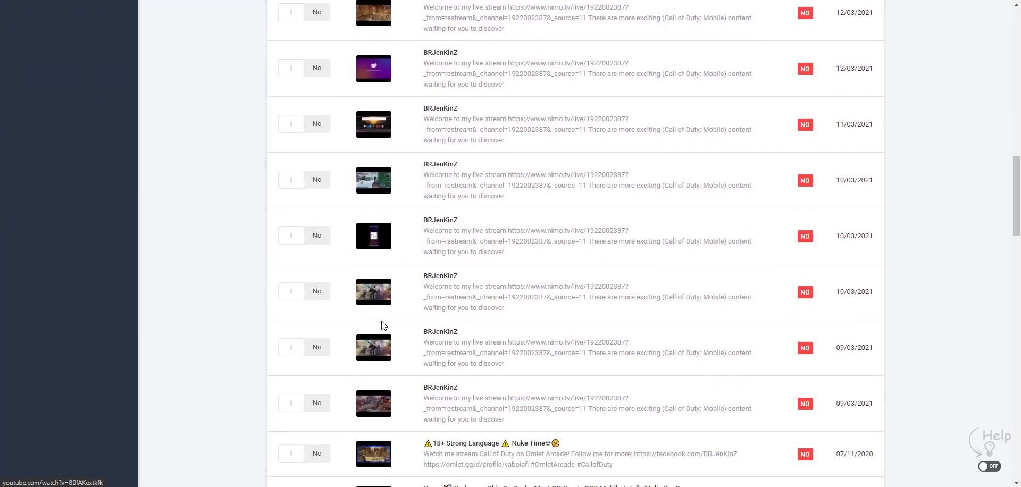
scroll(381, 312, down, 2)
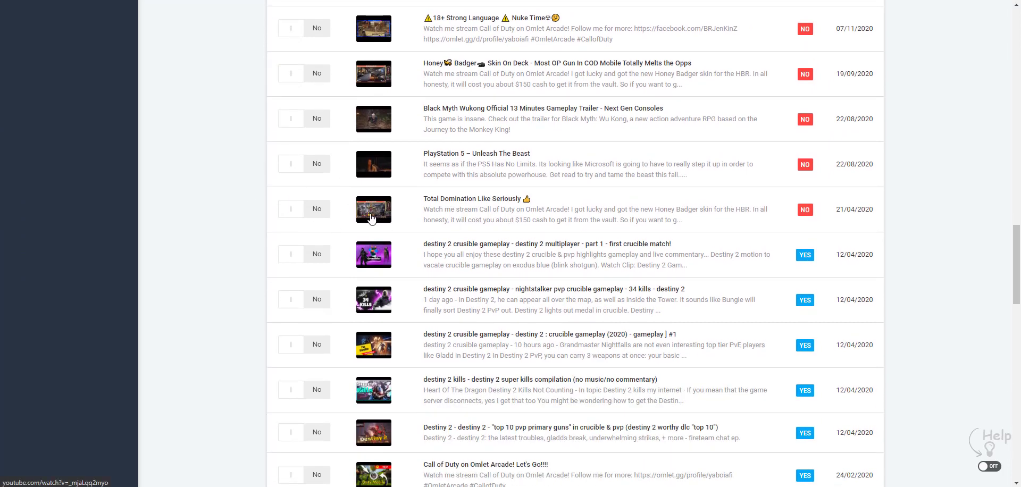
scroll(345, 225, up, 1)
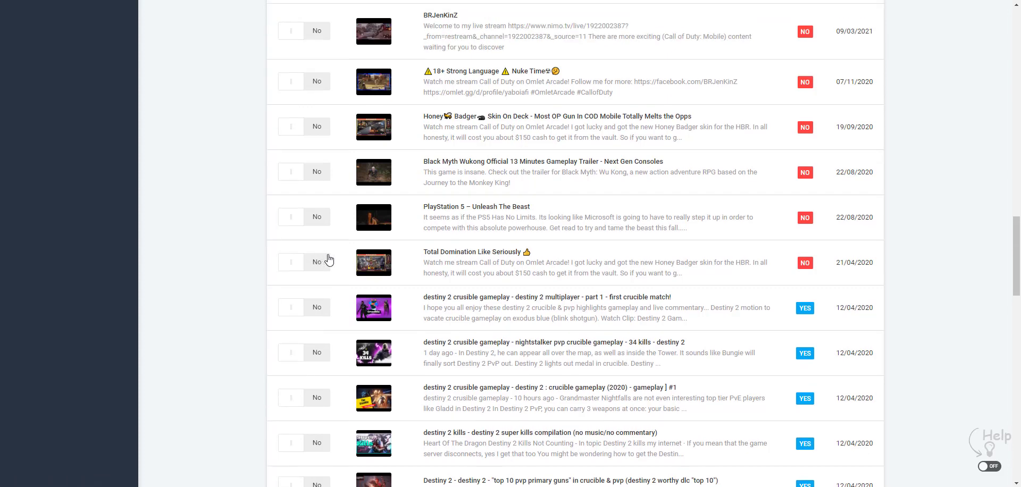
scroll(327, 266, down, 1)
scroll(363, 273, up, 6)
scroll(362, 272, up, 9)
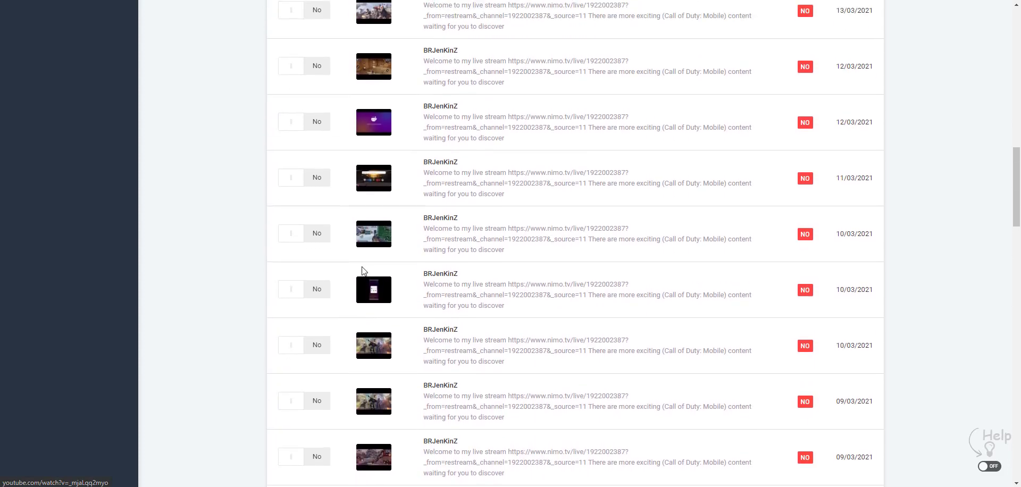
scroll(362, 267, up, 5)
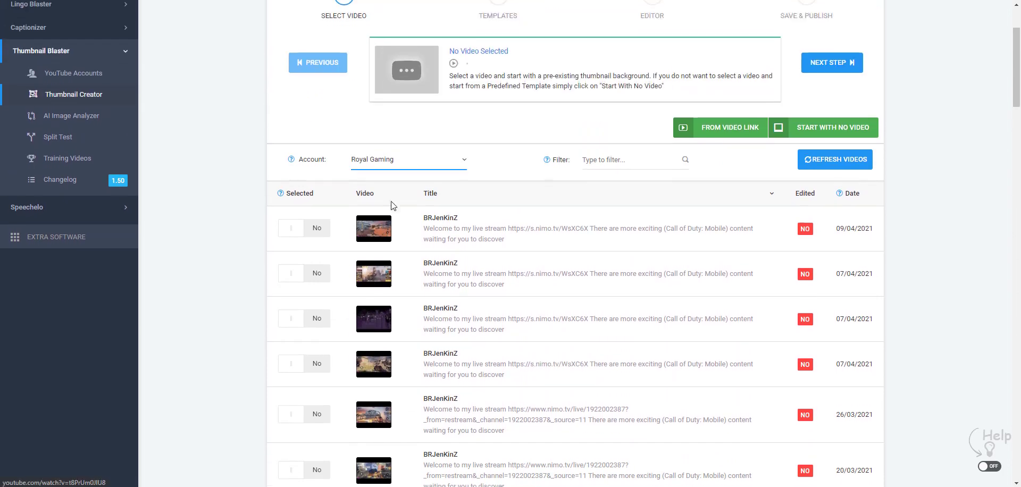
Switch the video list to the Trill Book account and back to Royal Gaming.
click(404, 169)
click(373, 222)
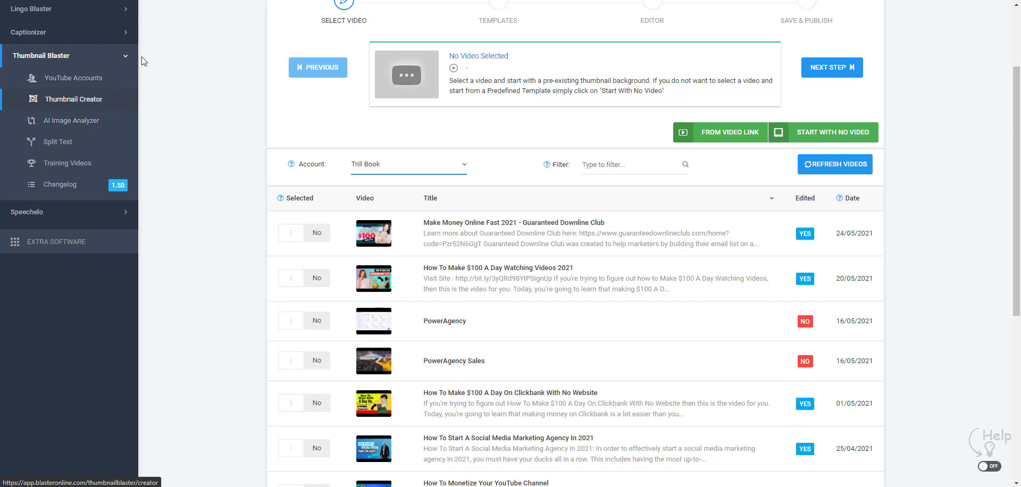
click(428, 173)
click(386, 244)
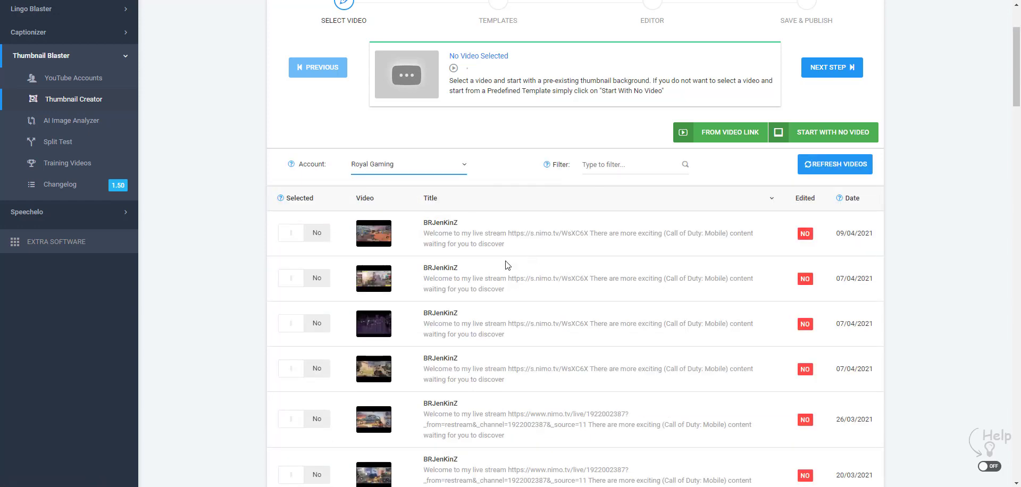
Find the video "Total Domination Like Seriously" in the Royal Gaming list and select it for the thumbnail.
scroll(436, 269, down, 7)
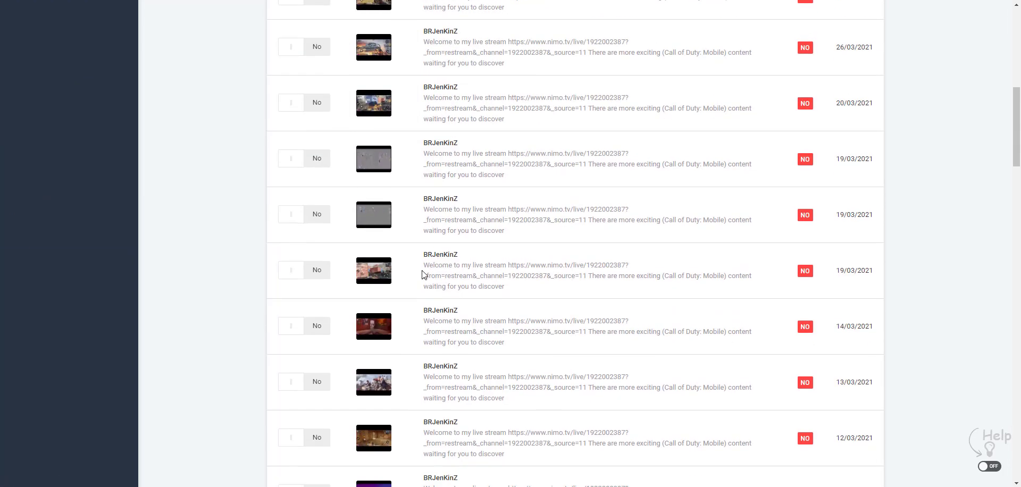
scroll(424, 274, down, 3)
scroll(362, 301, down, 3)
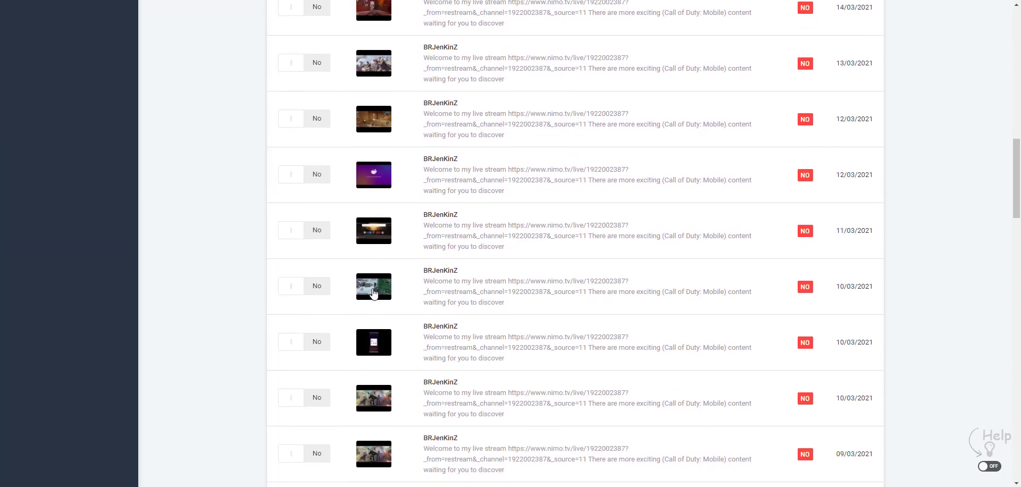
scroll(373, 292, down, 8)
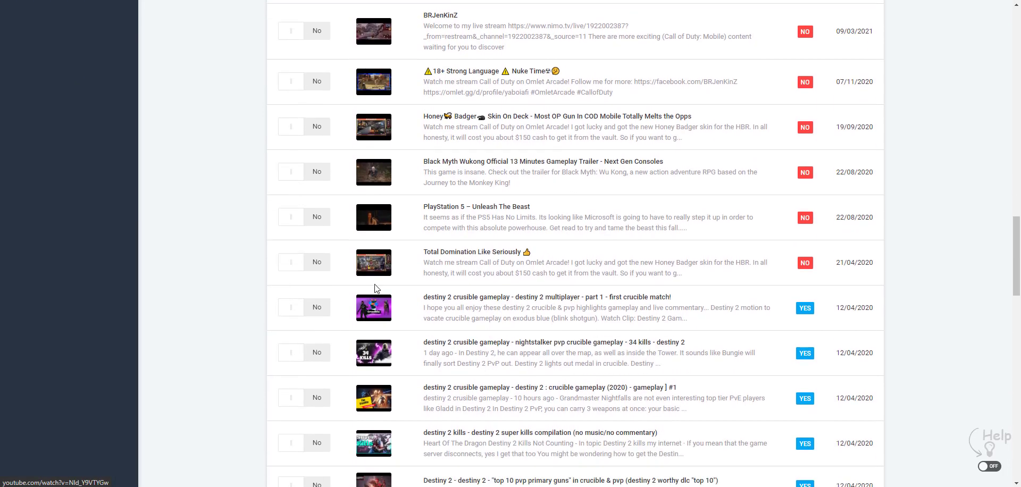
scroll(376, 289, down, 1)
click(311, 212)
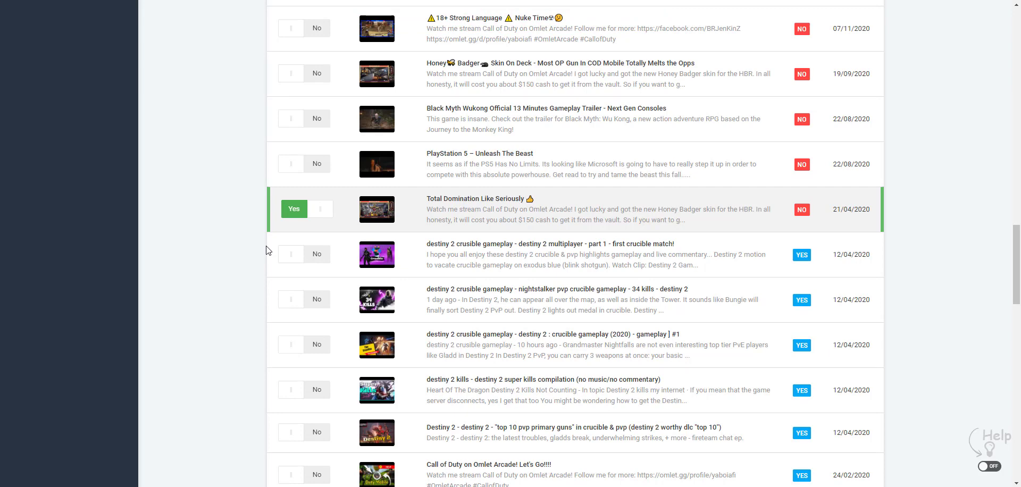
scroll(674, 160, up, 20)
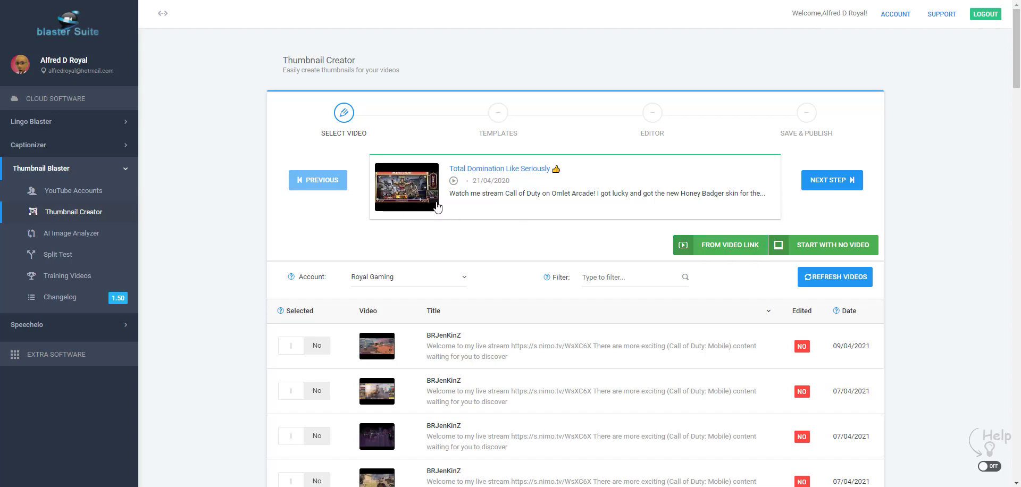
Refresh the Royal Gaming video list and confirm the refresh.
scroll(288, 348, down, 15)
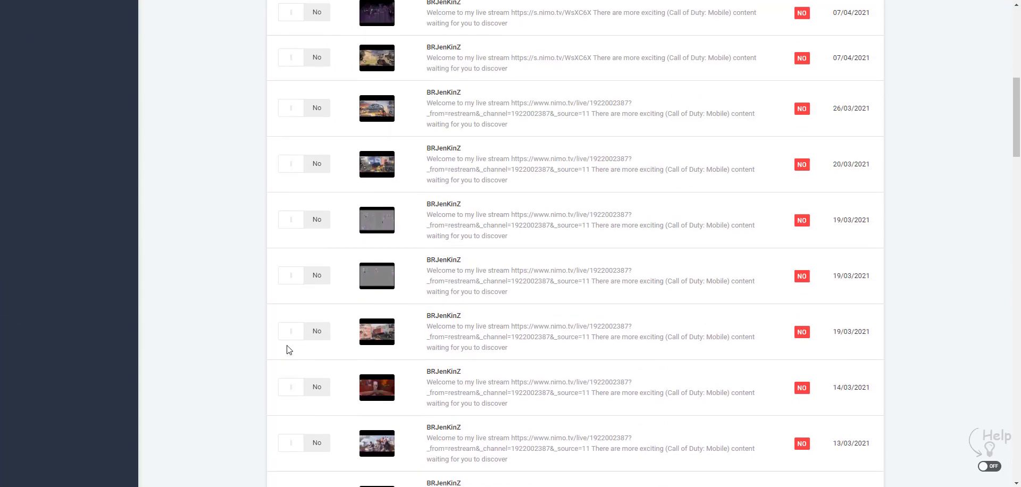
scroll(357, 313, up, 15)
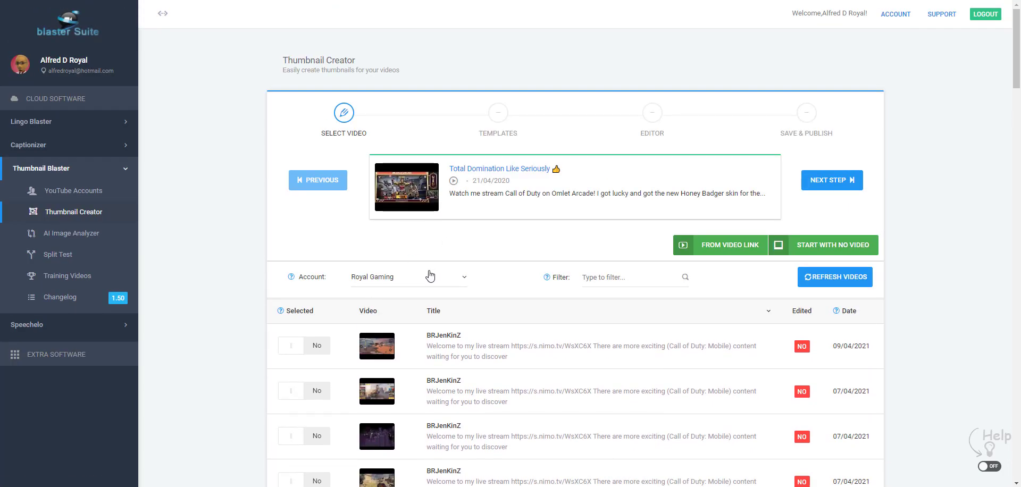
click(822, 278)
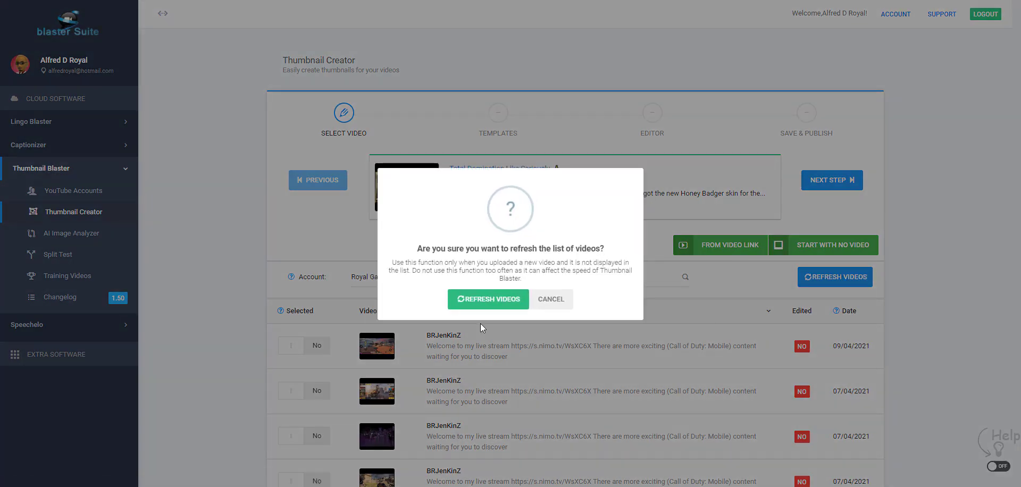
click(486, 308)
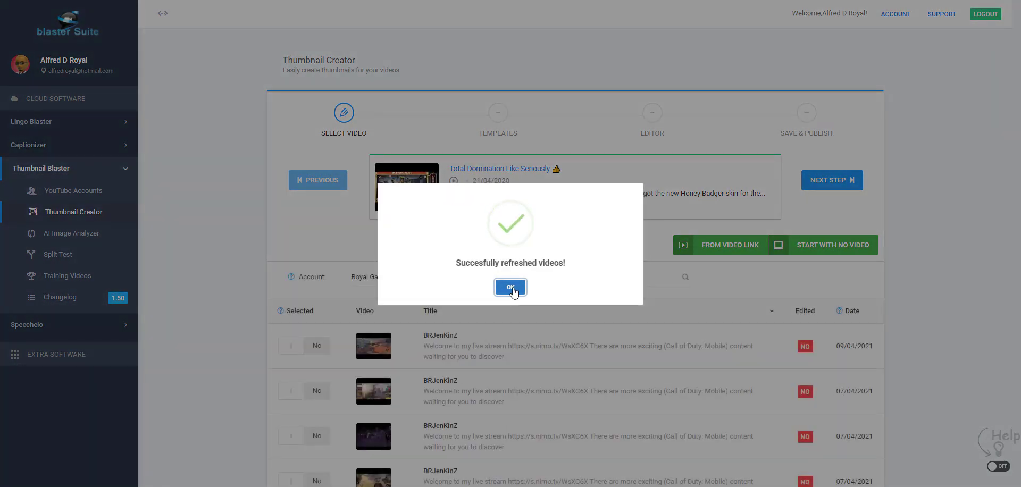
Select the video "Total Domination Like Seriously" again in the refreshed list.
scroll(339, 369, down, 20)
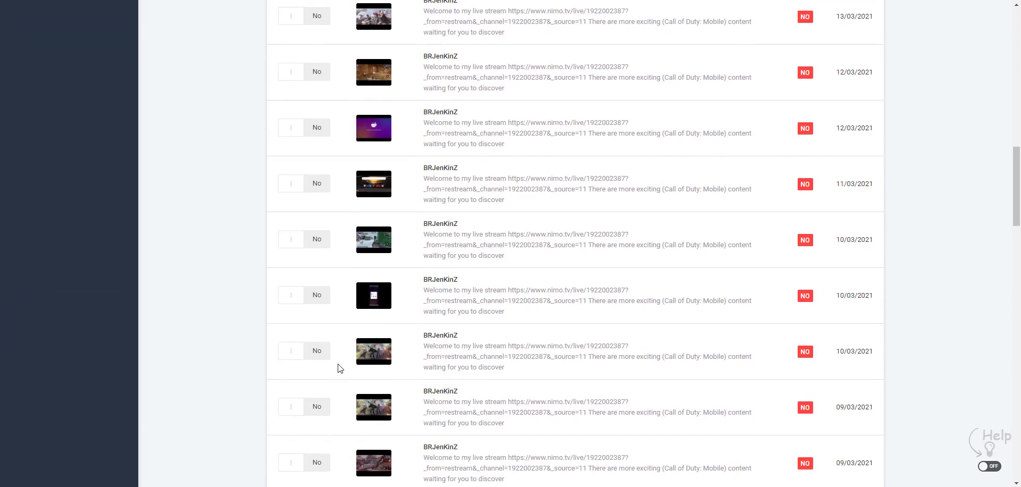
scroll(339, 368, down, 3)
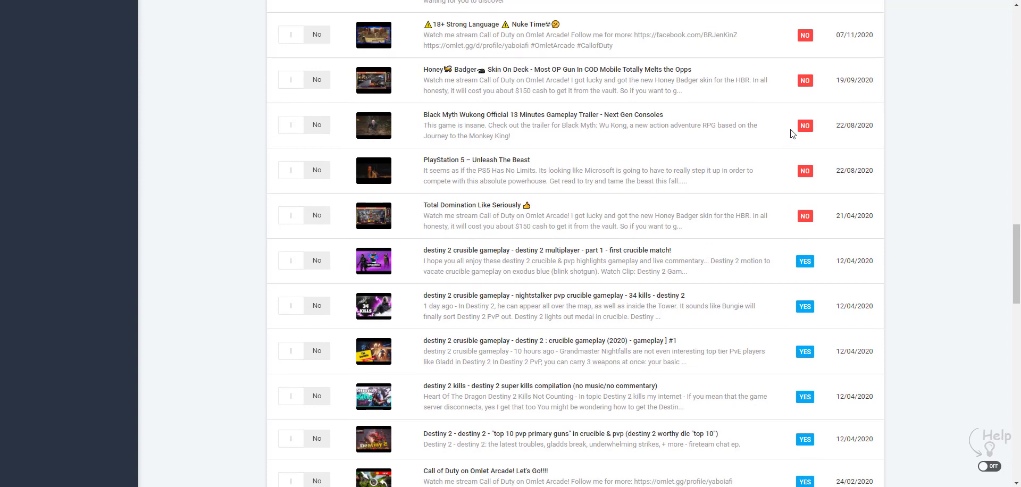
click(313, 218)
scroll(532, 197, up, 15)
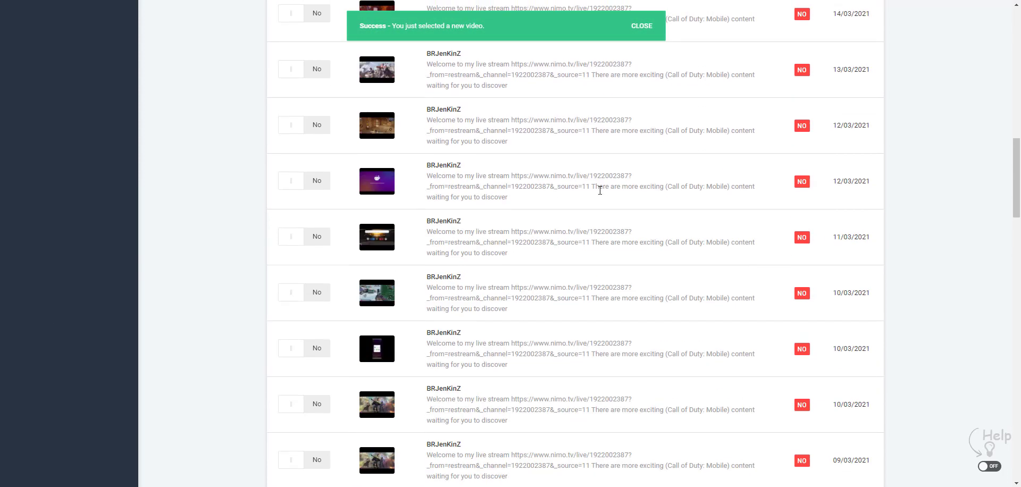
scroll(608, 193, up, 4)
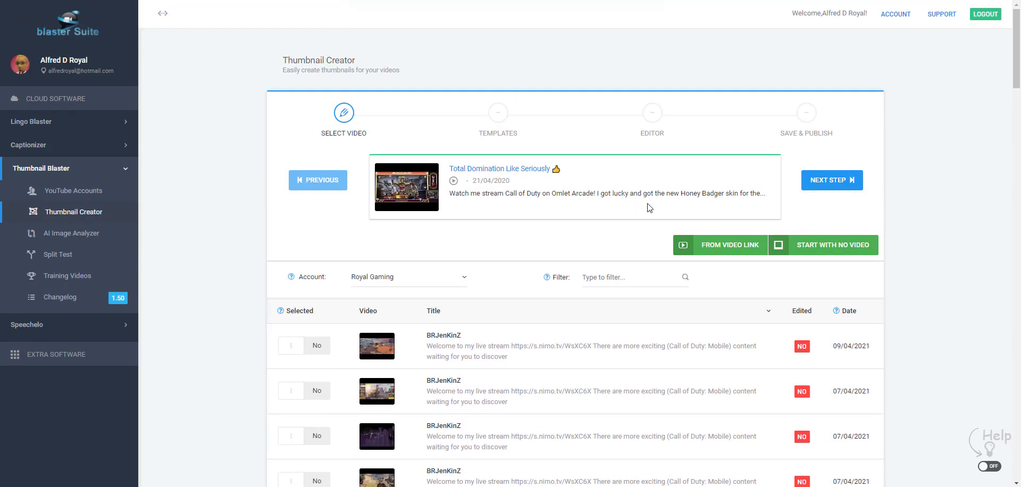
Proceed to the template selection stage and dismiss the AI-suggested templates.
click(831, 181)
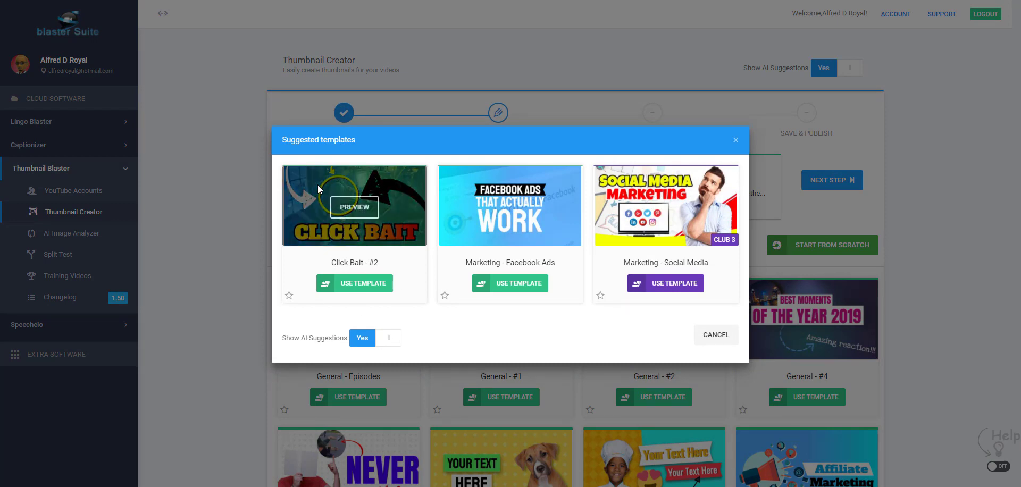
click(709, 339)
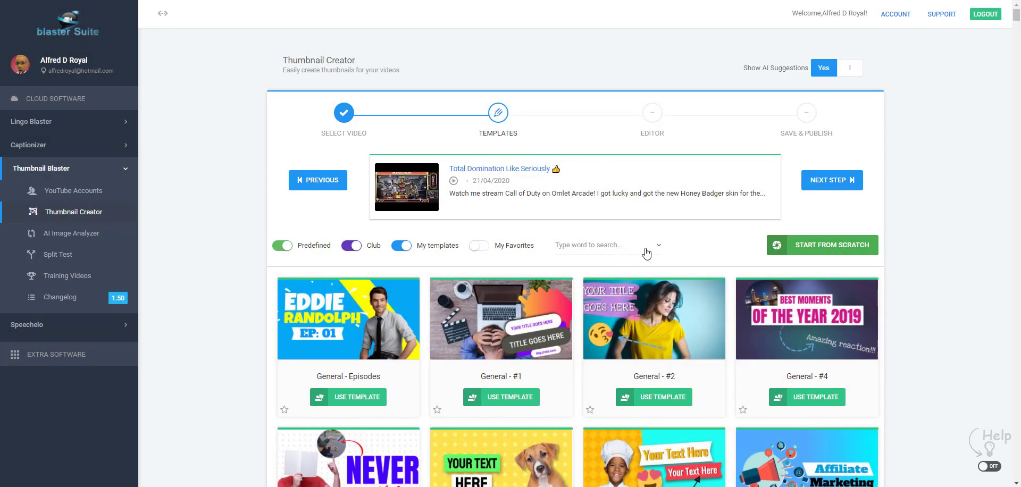
Filter the thumbnail templates by the Gaming category and look through the matching designs.
click(641, 255)
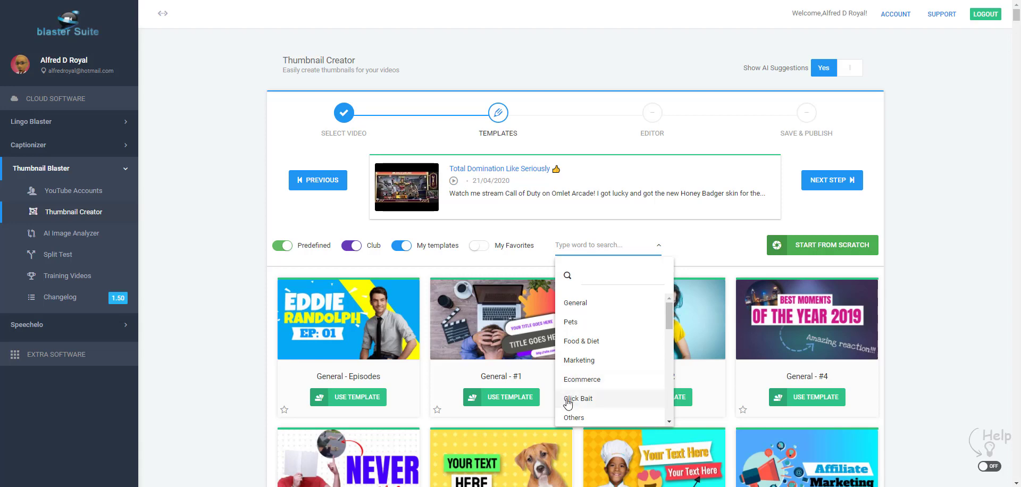
scroll(584, 383, down, 6)
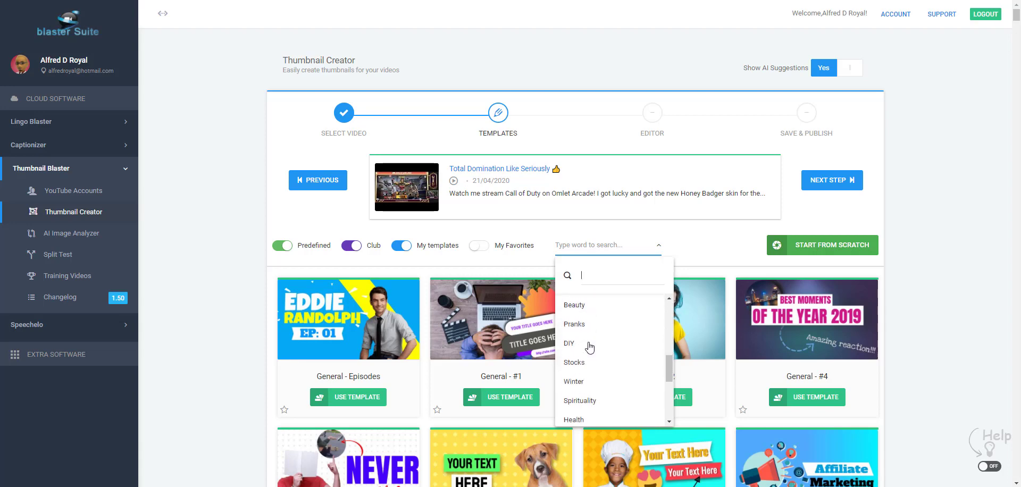
scroll(586, 365, down, 3)
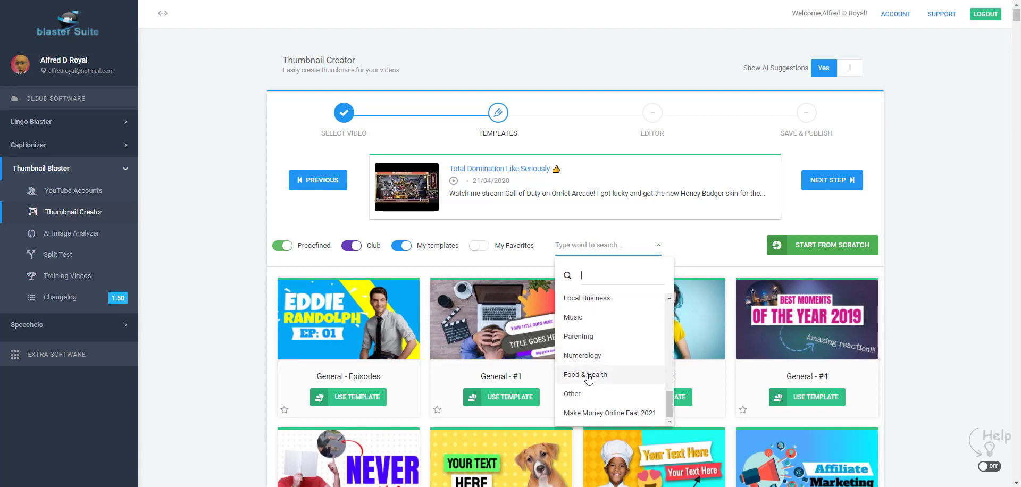
scroll(597, 369, down, 1)
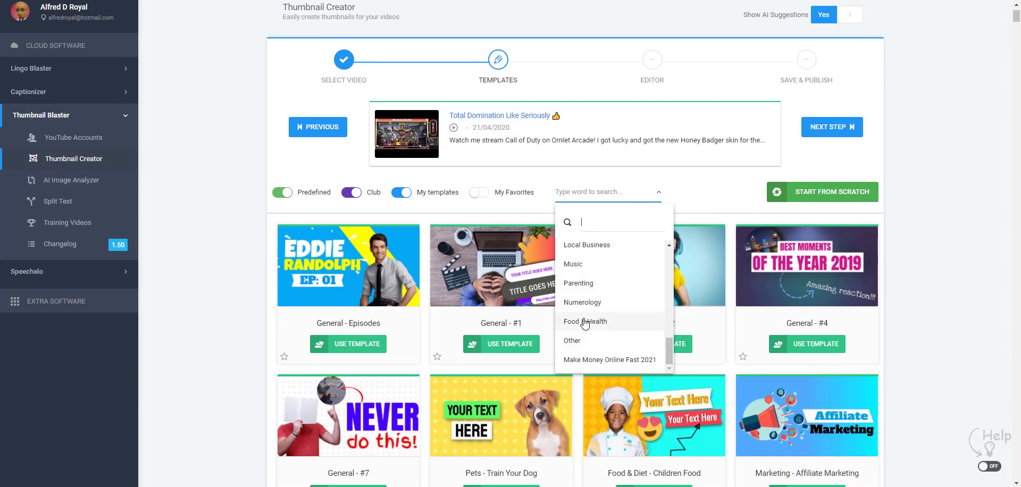
scroll(586, 340, up, 2)
scroll(585, 314, up, 3)
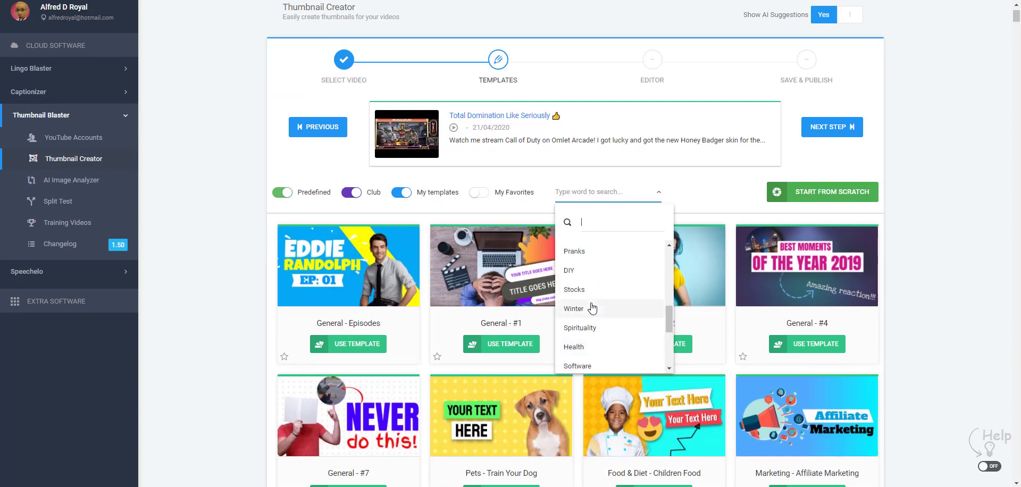
scroll(585, 303, up, 5)
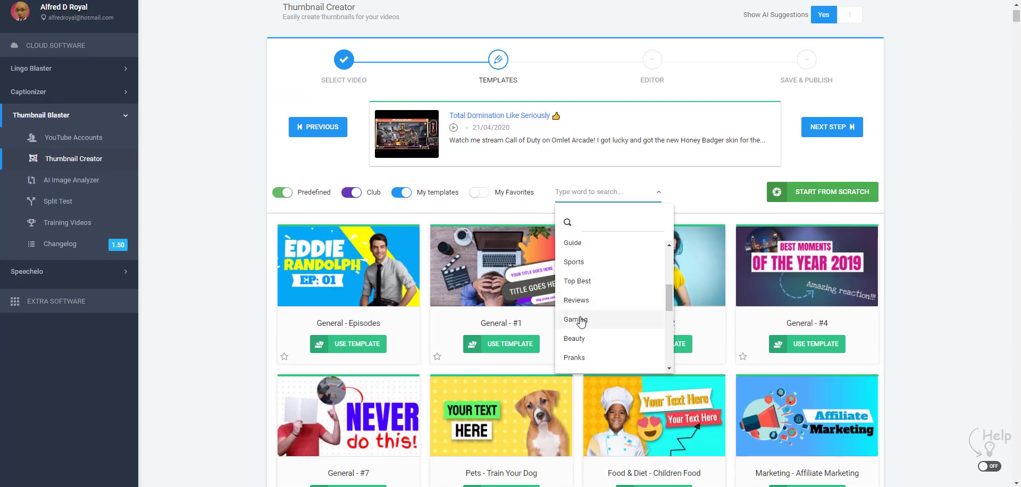
click(579, 319)
scroll(589, 309, down, 3)
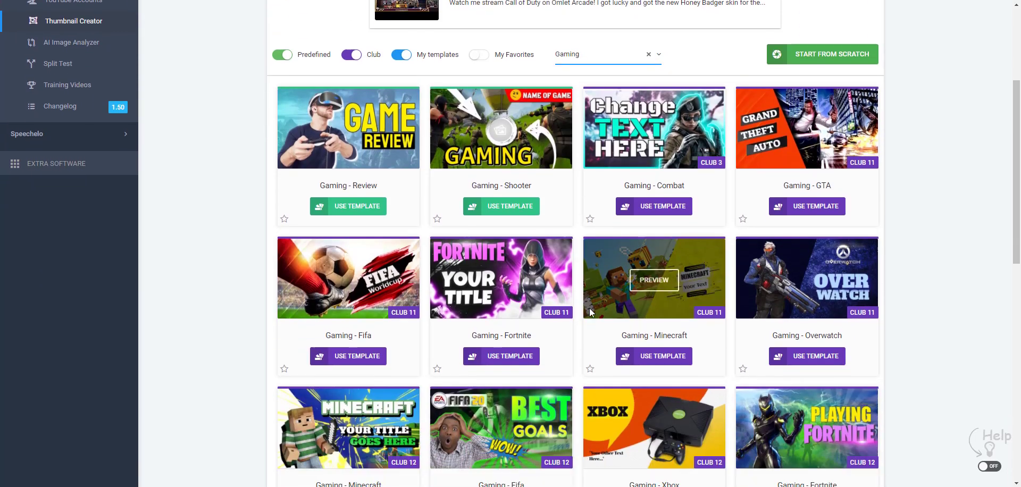
scroll(590, 311, down, 8)
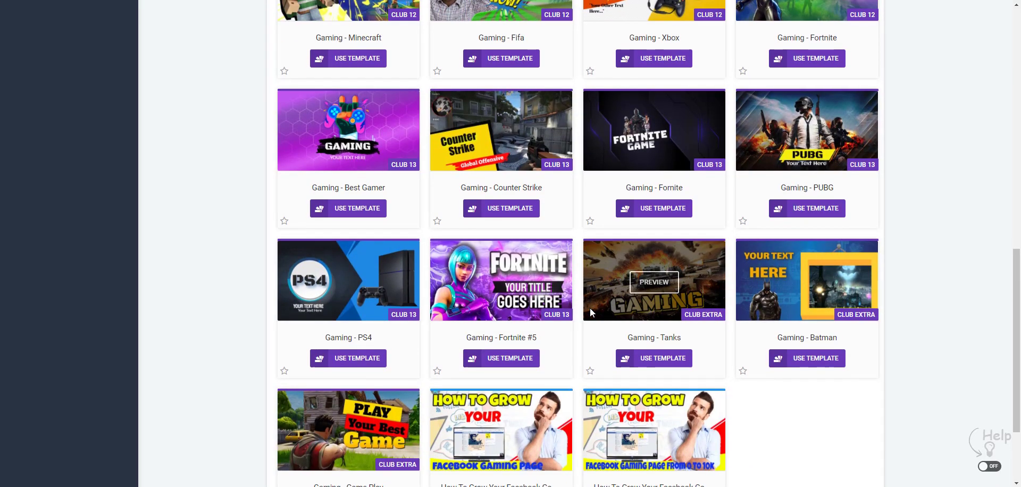
scroll(589, 308, down, 2)
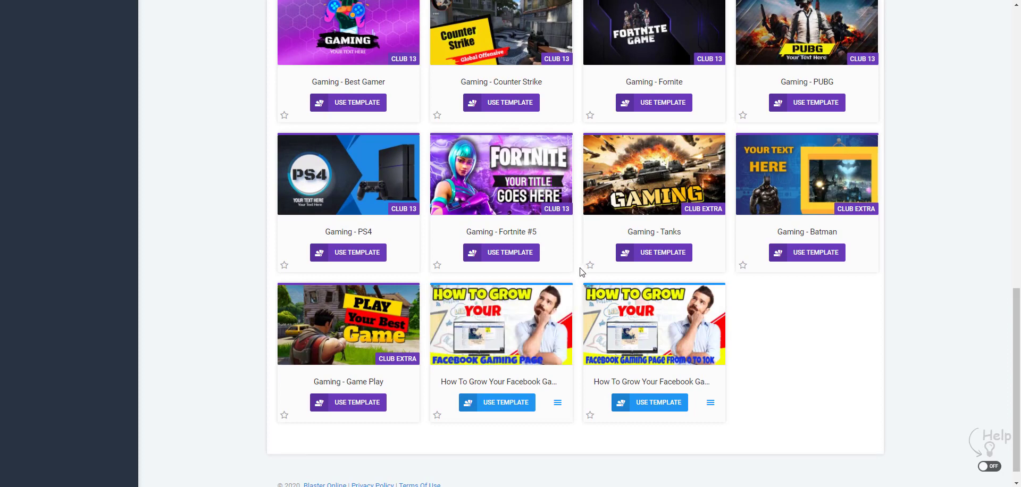
Look back through the gaming templates and load the "Gaming - Fortnite" template with the FORTNITE and YOUR TITLE text into the editor.
scroll(585, 263, up, 5)
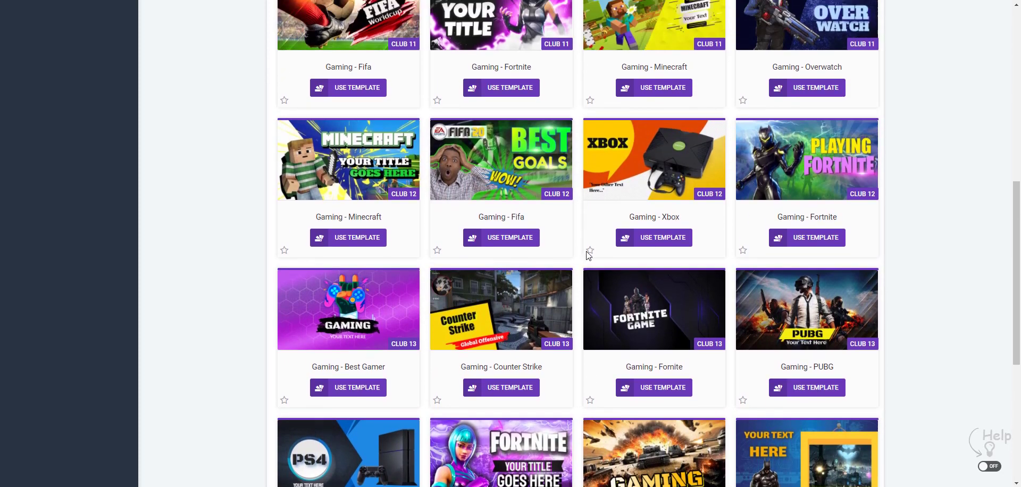
scroll(586, 251, up, 2)
scroll(585, 251, up, 2)
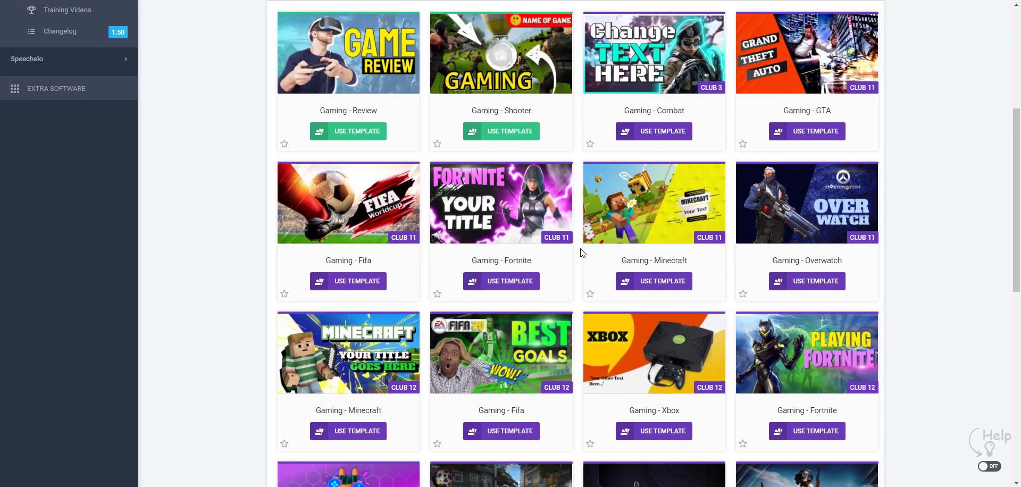
scroll(521, 295, up, 1)
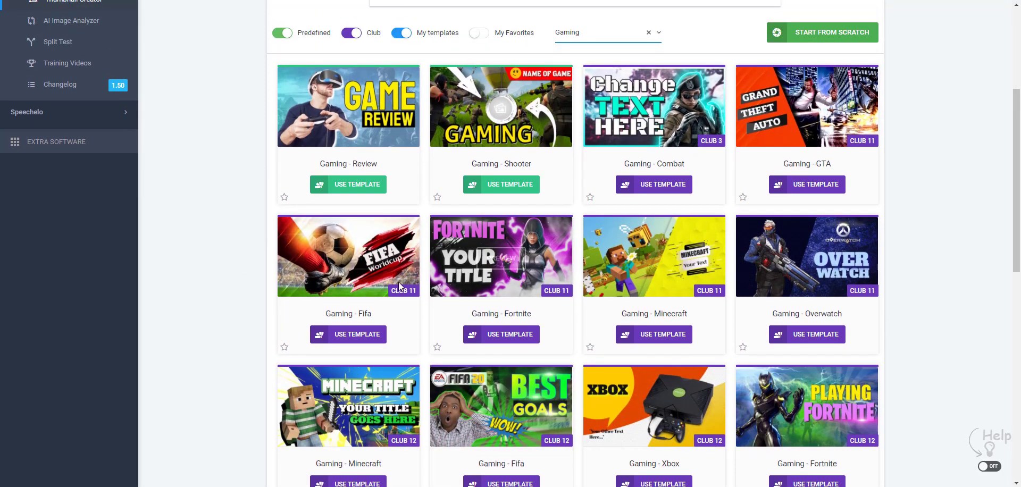
mouse_move(482, 280)
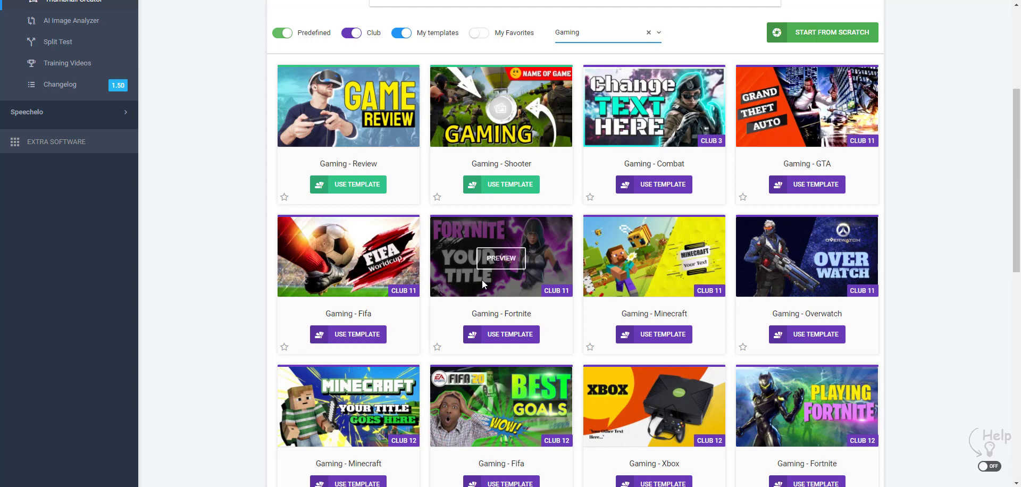
scroll(329, 302, down, 1)
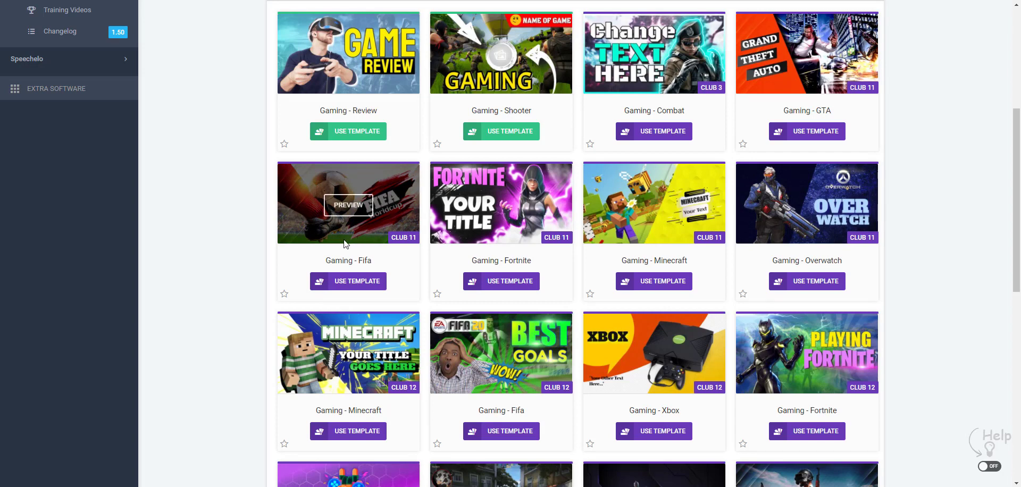
scroll(347, 248, down, 1)
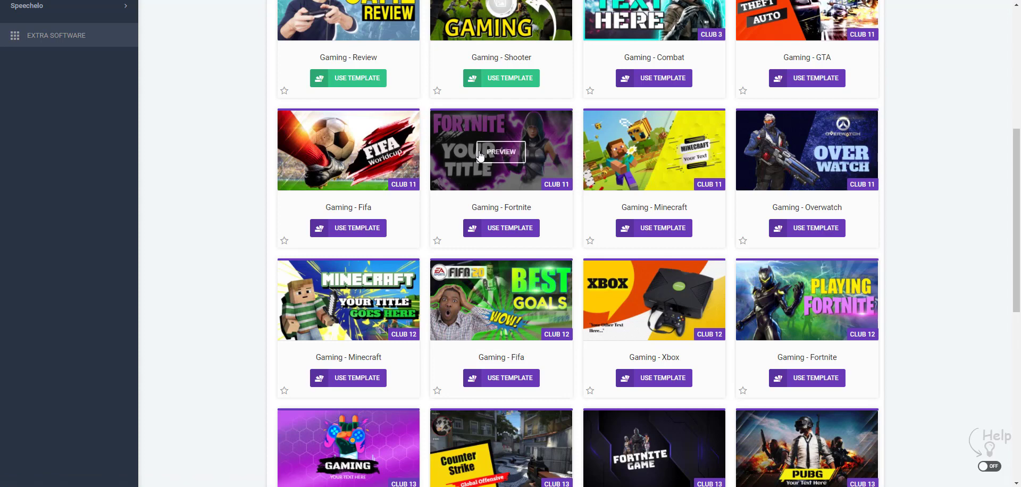
click(494, 229)
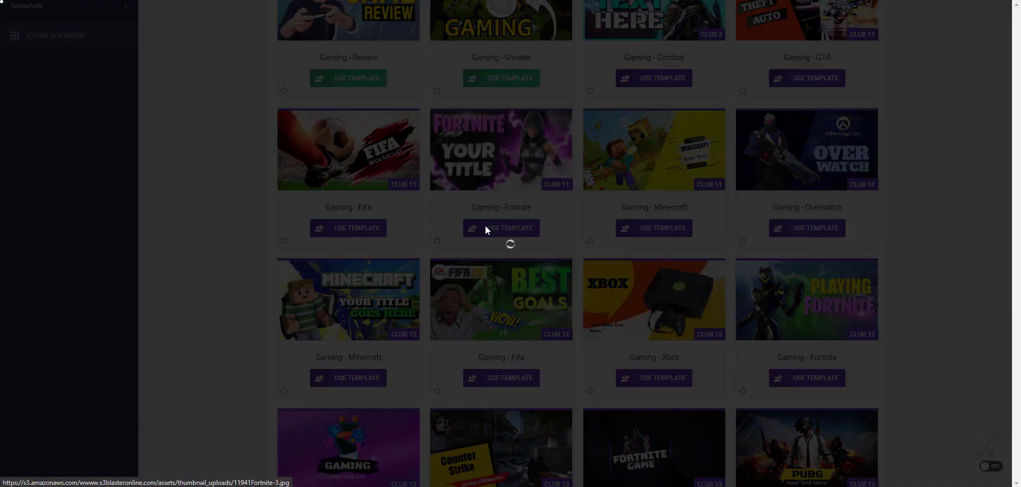
click(493, 230)
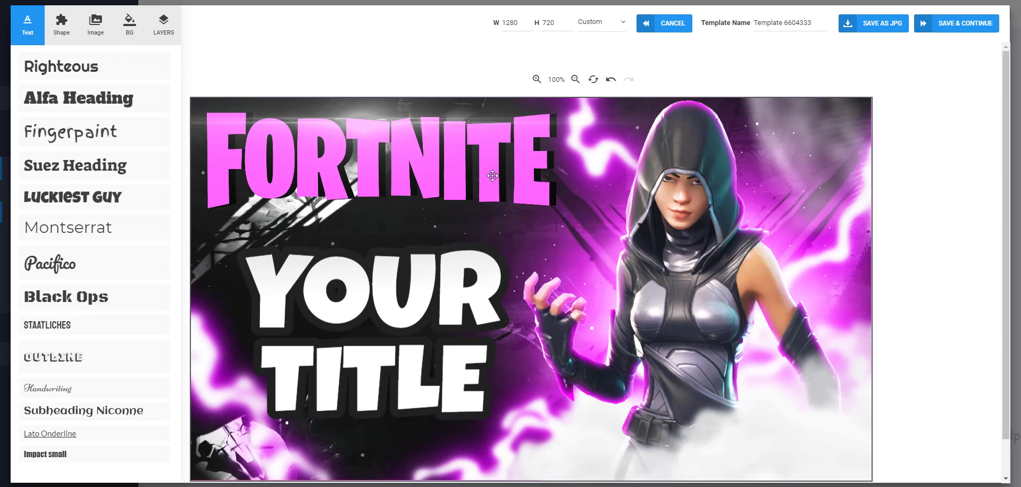
Move the TITLE text down on the canvas and shift the YOUR text slightly down above it.
click(406, 156)
click(343, 361)
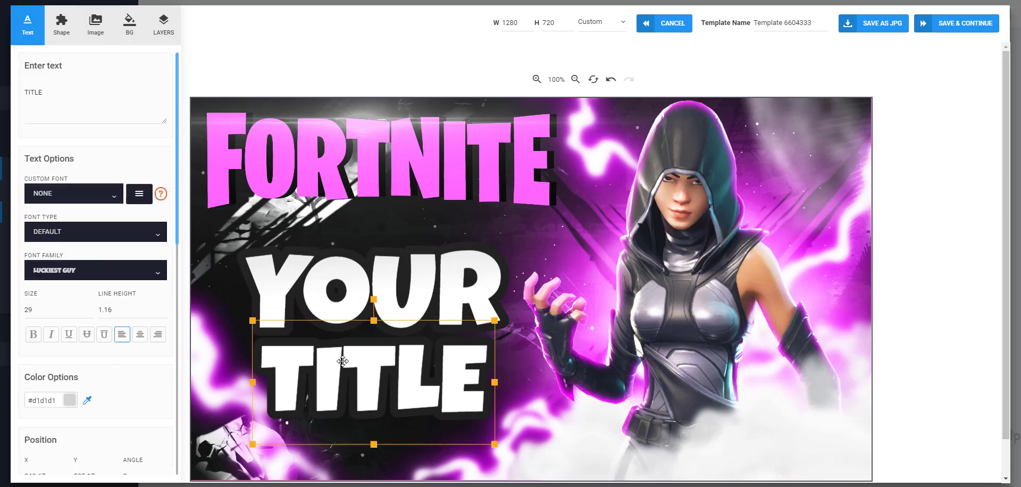
click(386, 298)
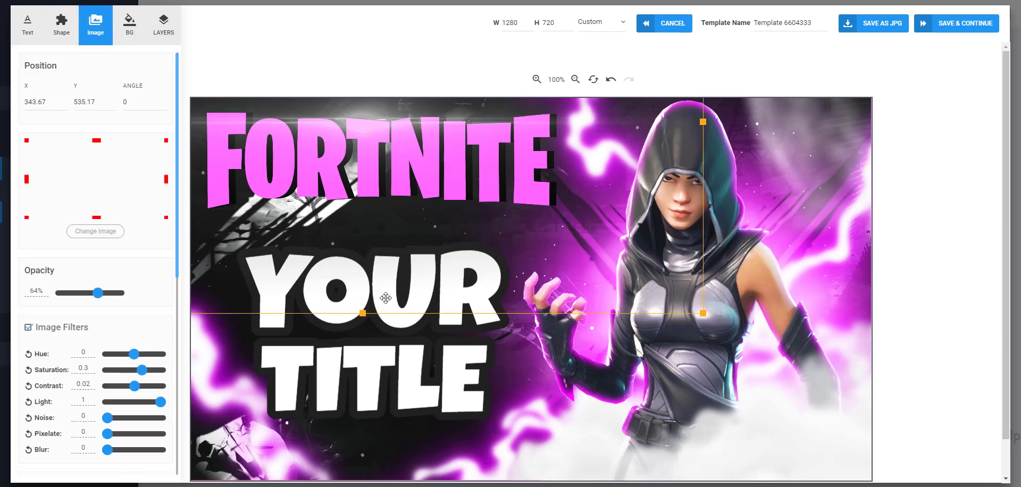
click(461, 325)
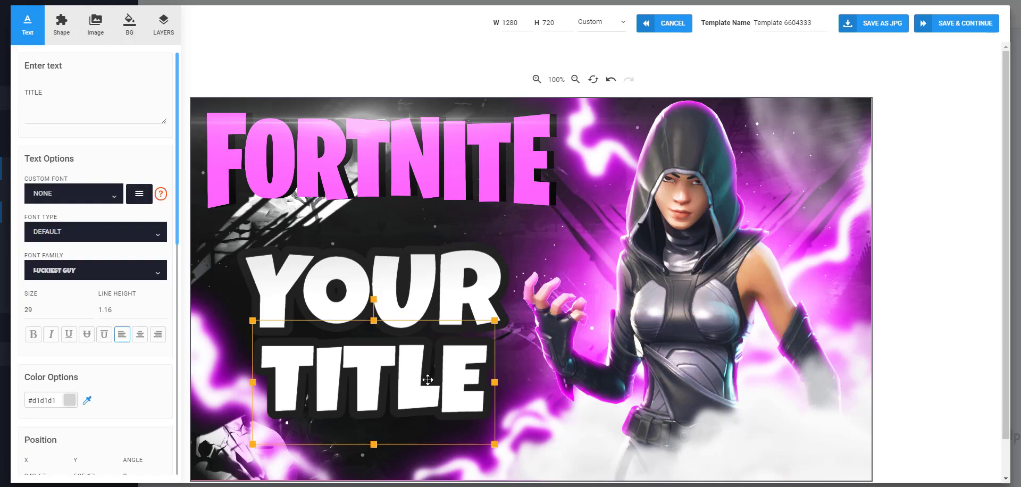
drag(427, 379, 429, 403)
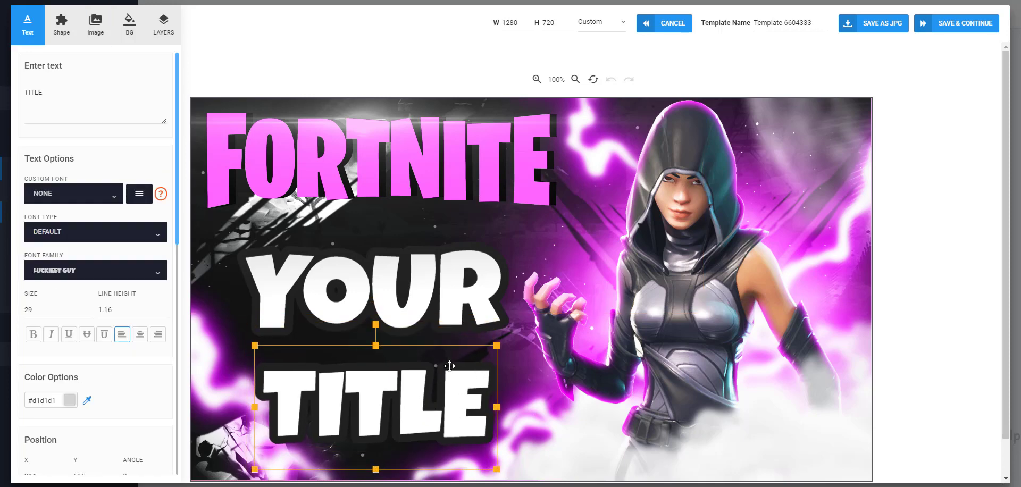
click(455, 328)
drag(456, 328, 452, 338)
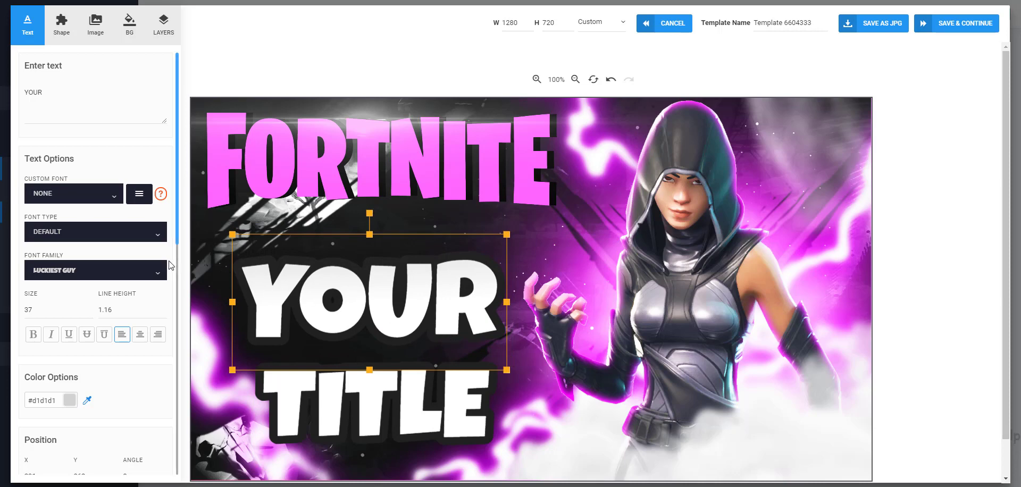
Recolour the YOUR text purple (#c21fd5) by sampling a colour from the thumbnail artwork.
click(34, 341)
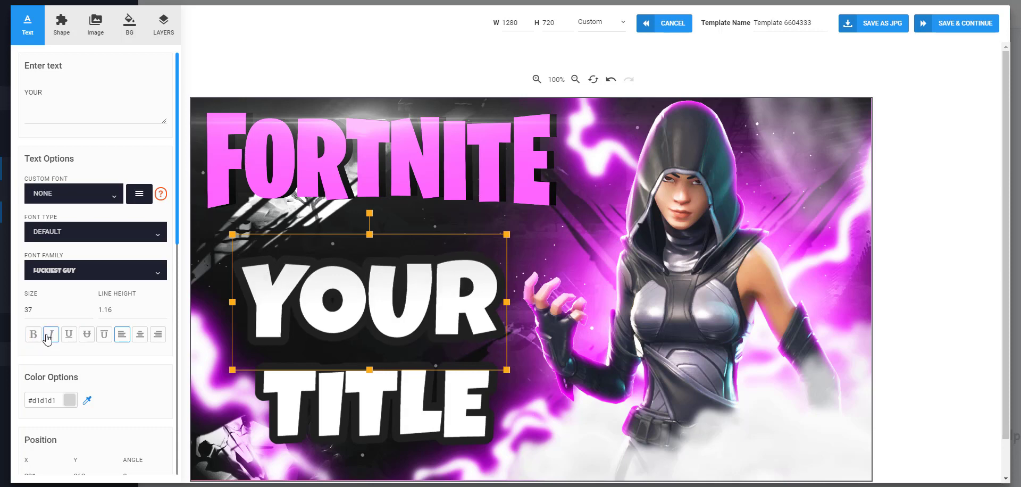
click(51, 335)
click(88, 401)
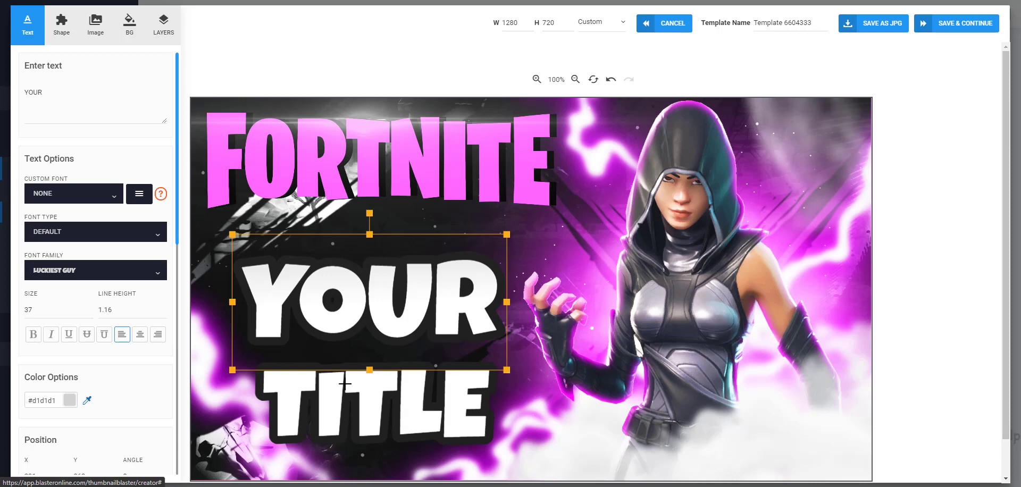
click(609, 173)
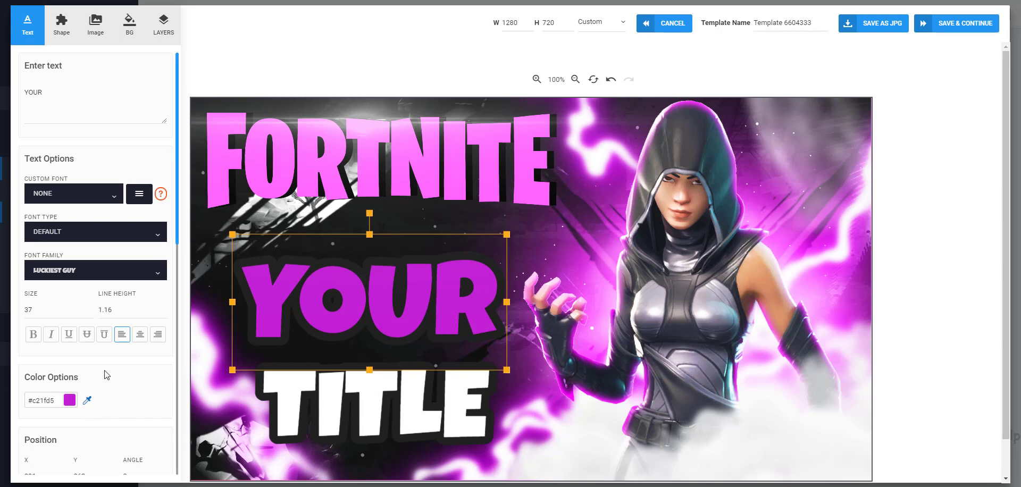
Recolour the YOUR text off-white (#f5f5f5) by sampling the smoke in the artwork.
click(88, 400)
click(693, 457)
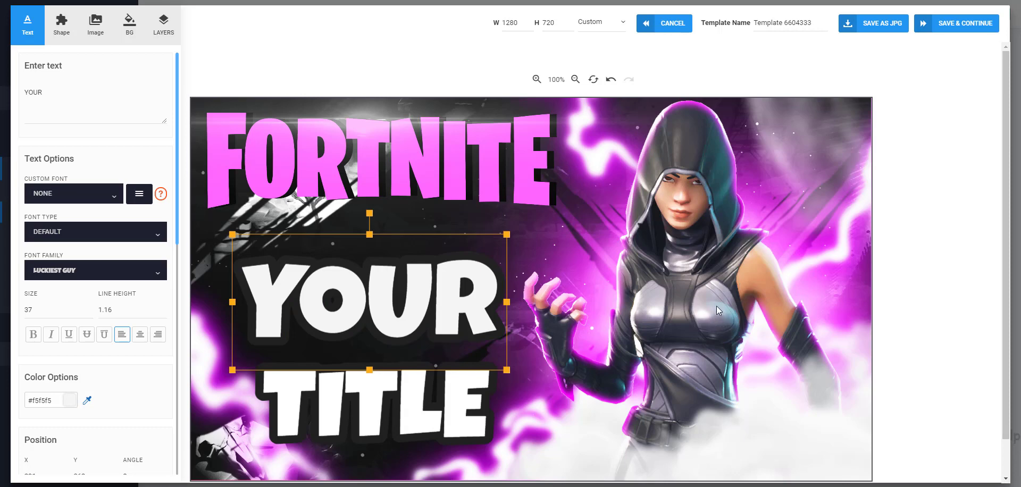
Reposition the hooded character image to about X -47, Y -7 on the canvas.
drag(717, 305, 750, 303)
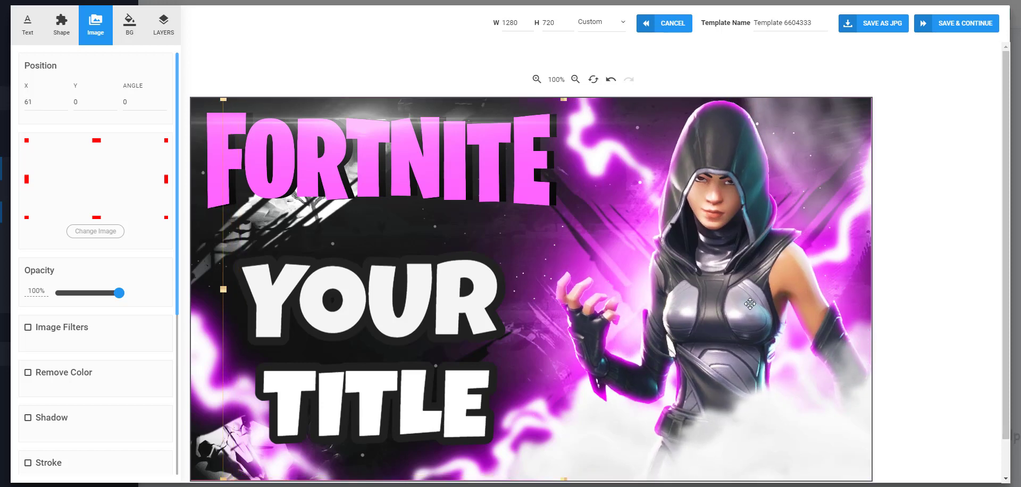
drag(750, 303, 416, 74)
drag(355, 54, 632, 280)
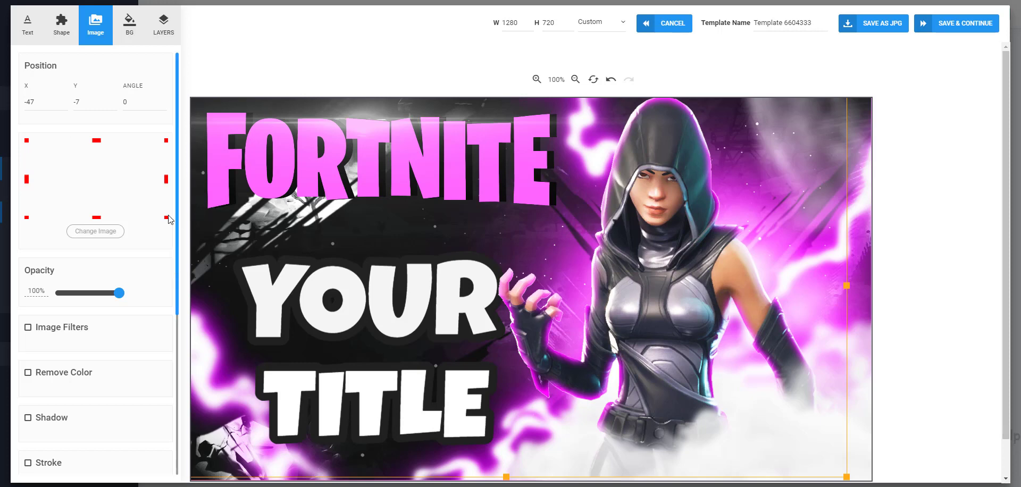
Add the character in the red hood and black outfit from My Images as a new image, keeping the existing one.
click(107, 231)
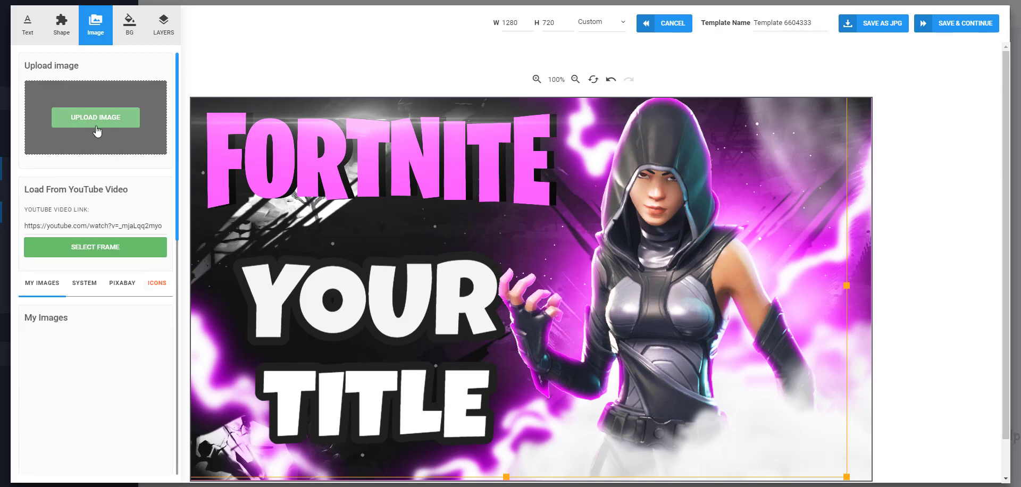
scroll(70, 367, down, 6)
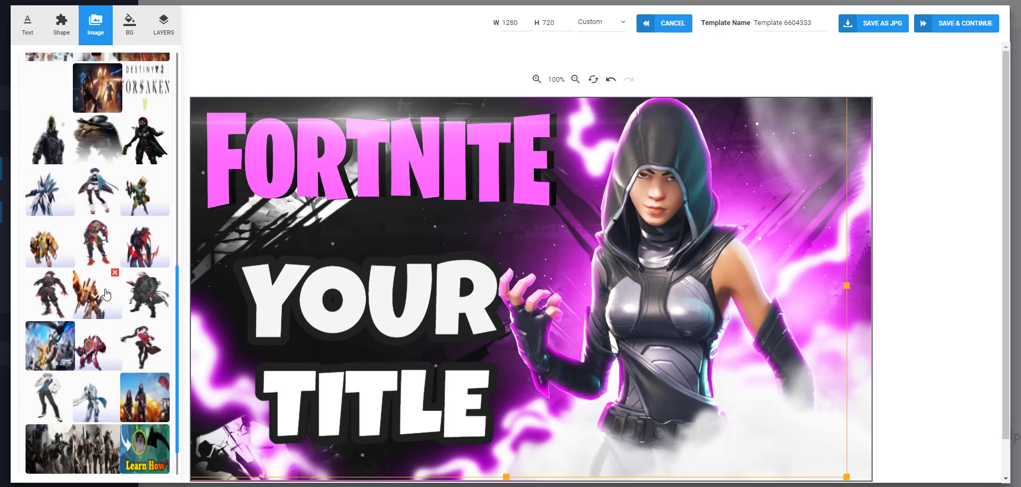
scroll(106, 287, down, 10)
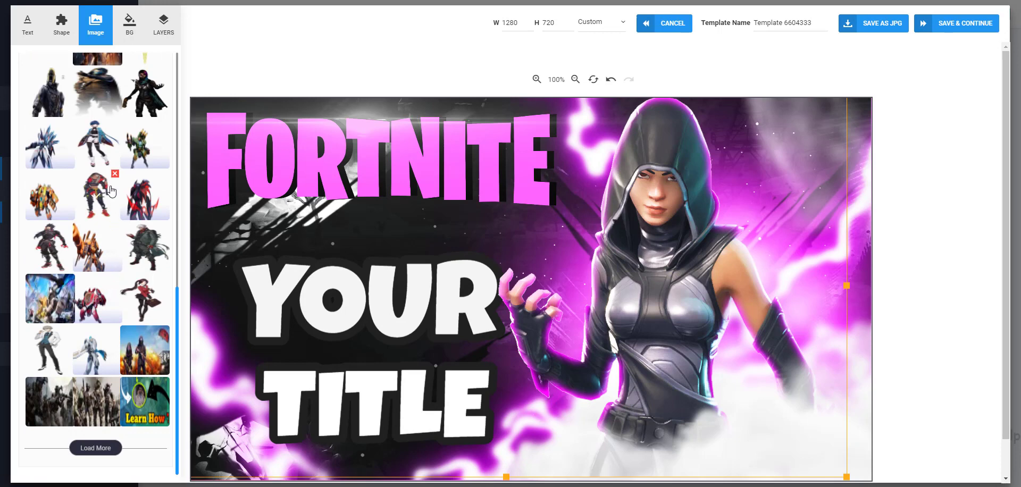
click(98, 204)
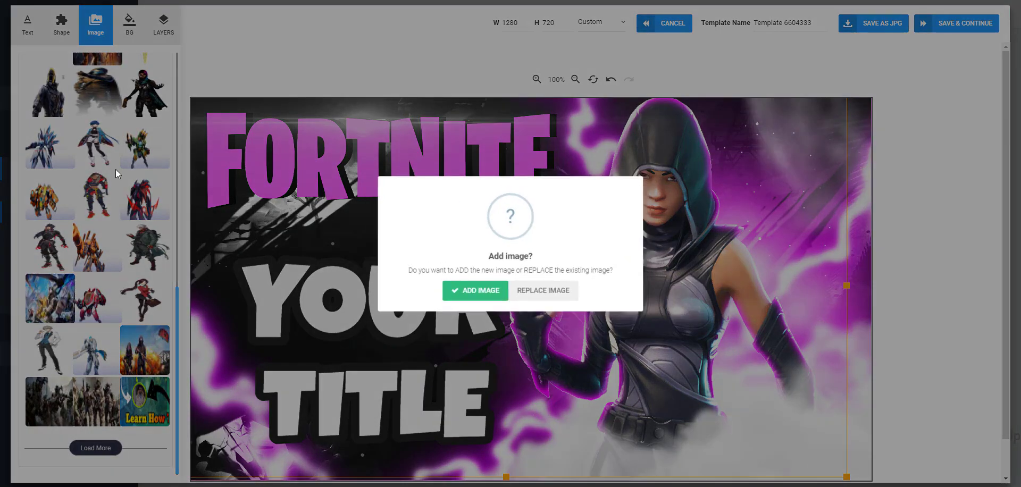
click(474, 291)
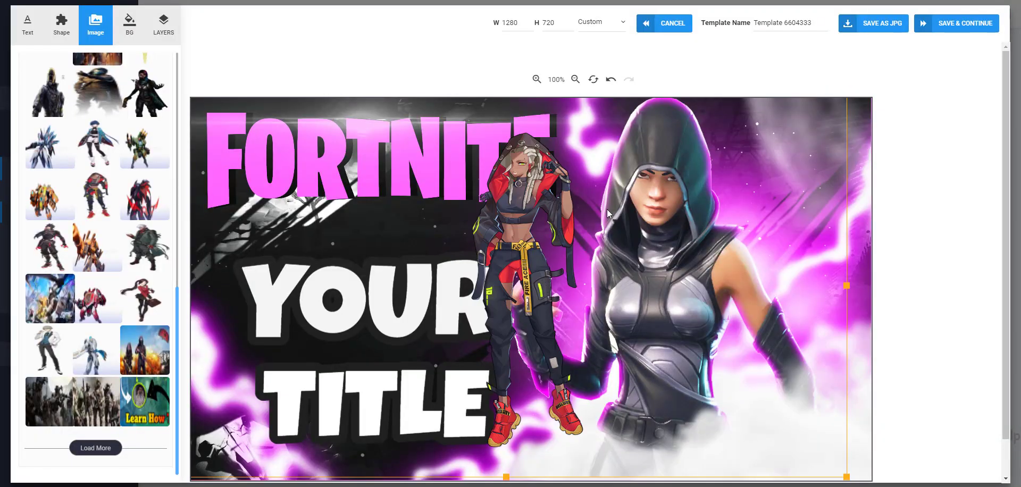
Try deleting the white smoke overlay in front of the original hooded character, and undo the deletion.
scroll(653, 187, down, 2)
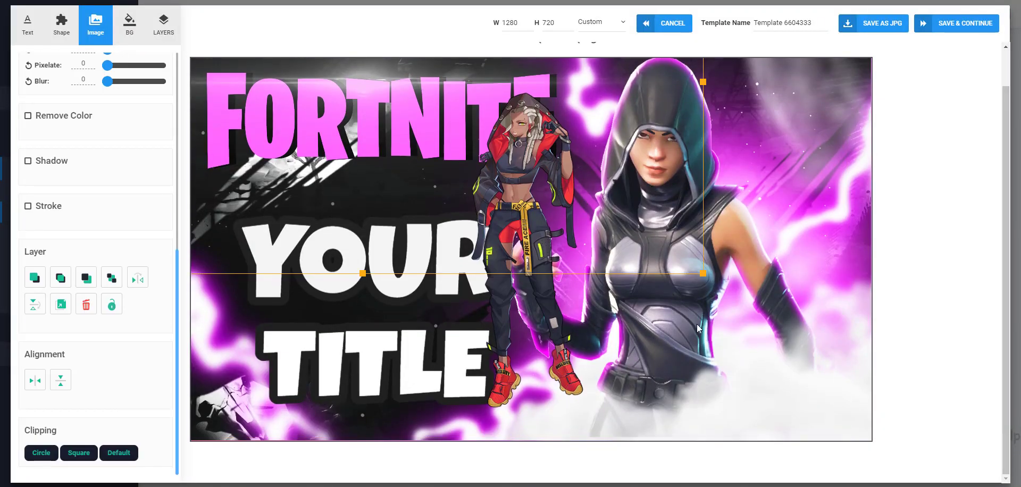
click(703, 340)
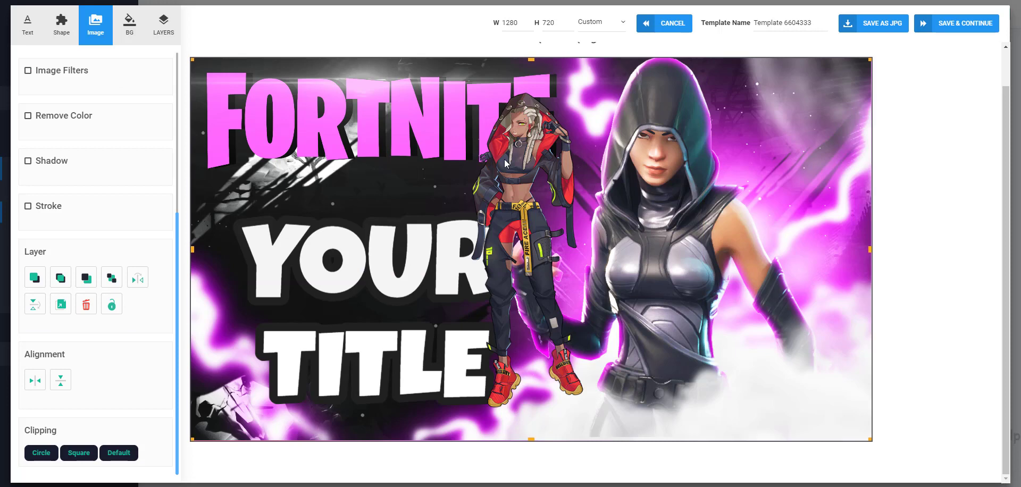
click(36, 123)
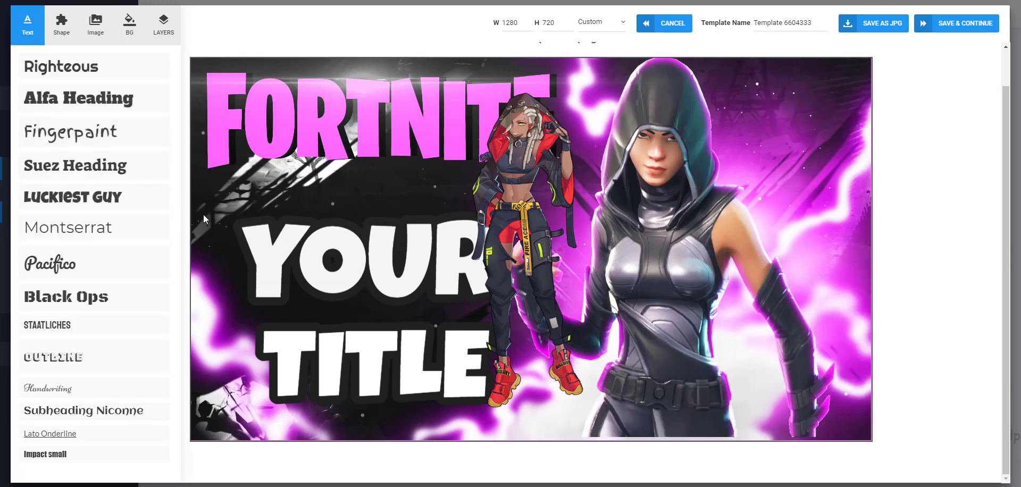
key(ctrl+z)
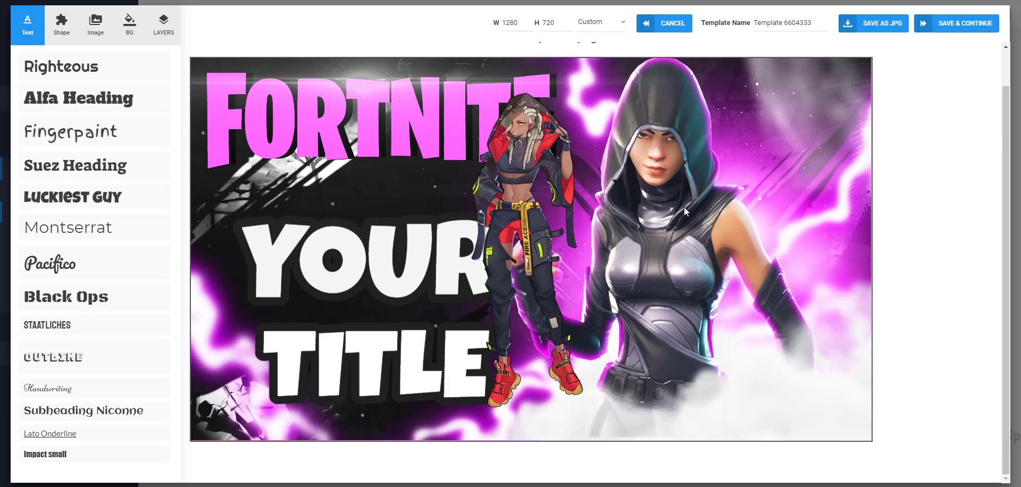
Delete the template's original hooded character image from the design.
click(682, 85)
drag(744, 182, 735, 179)
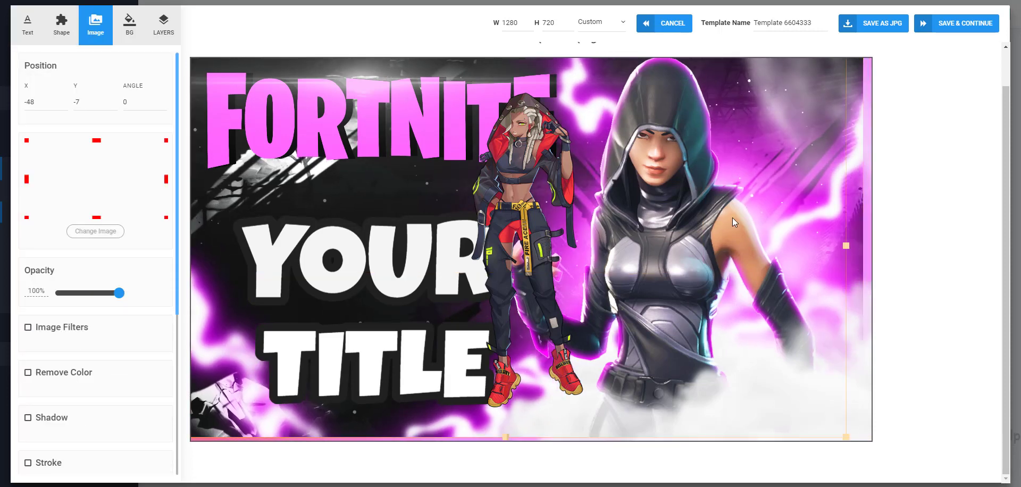
drag(732, 218, 774, 220)
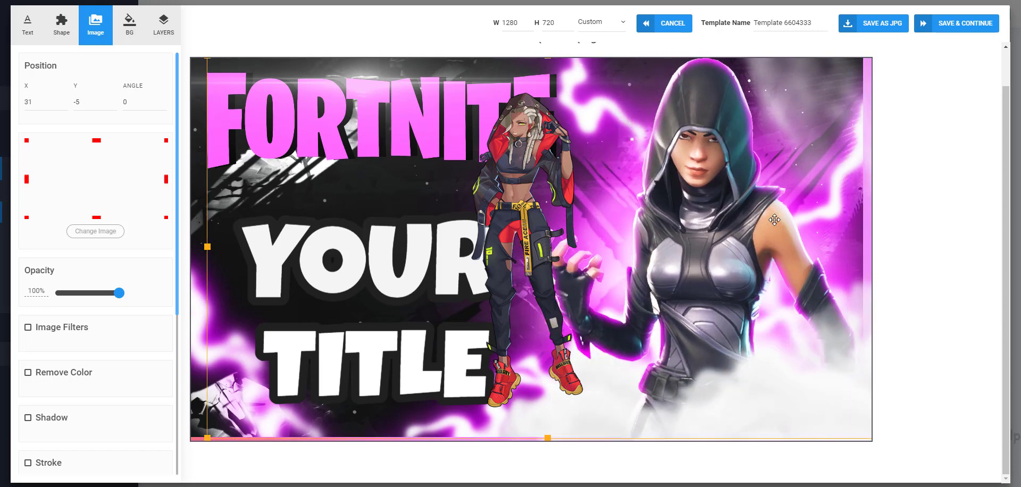
key(Delete)
Move the new red-hooded character to the right half of the thumbnail and enlarge it, placing it at about X 635, Y 13.
drag(536, 151, 668, 167)
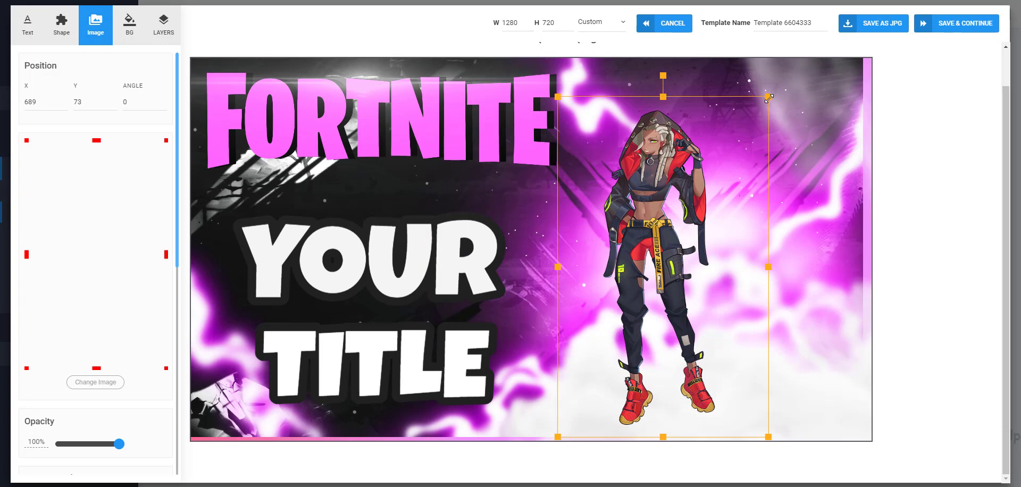
drag(769, 98, 671, 264)
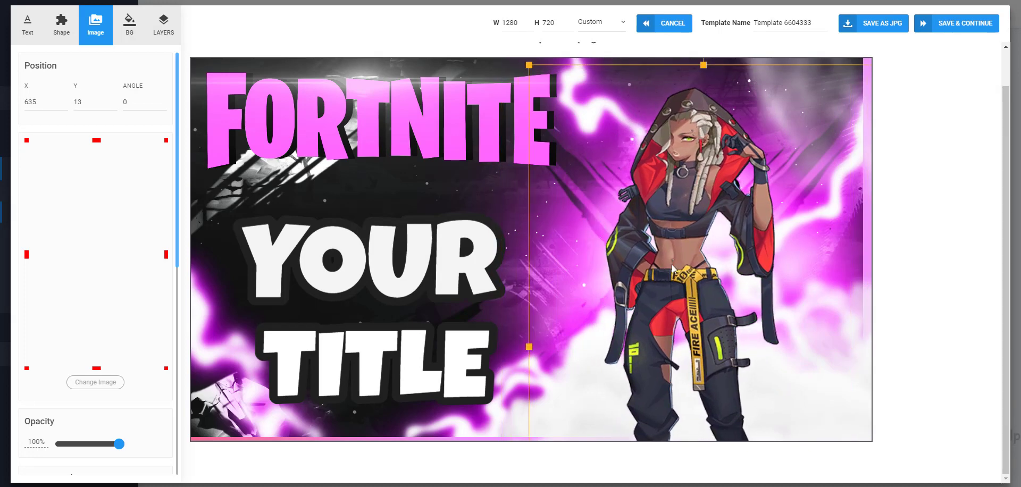
Reorder the layers so the new character image sits directly after the TITLE text layer, behind the white smoke.
click(163, 24)
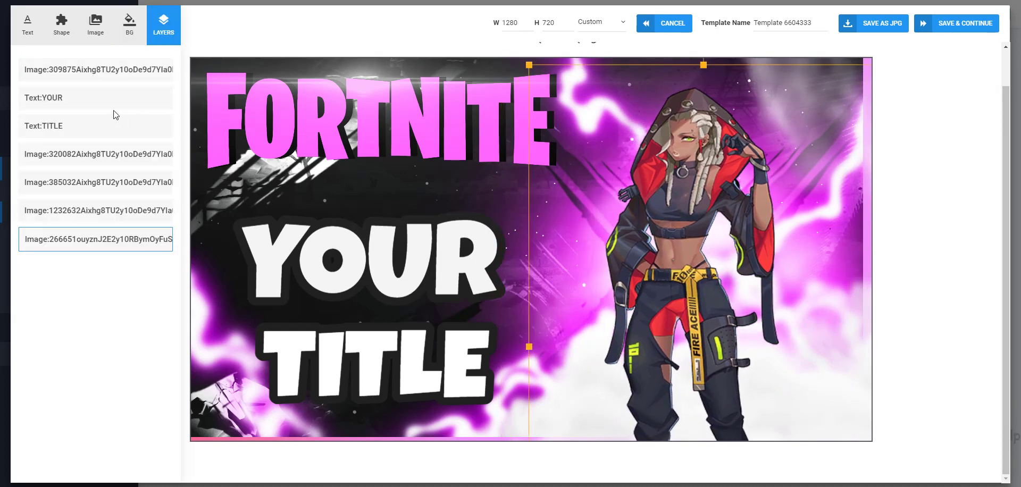
drag(90, 237, 92, 154)
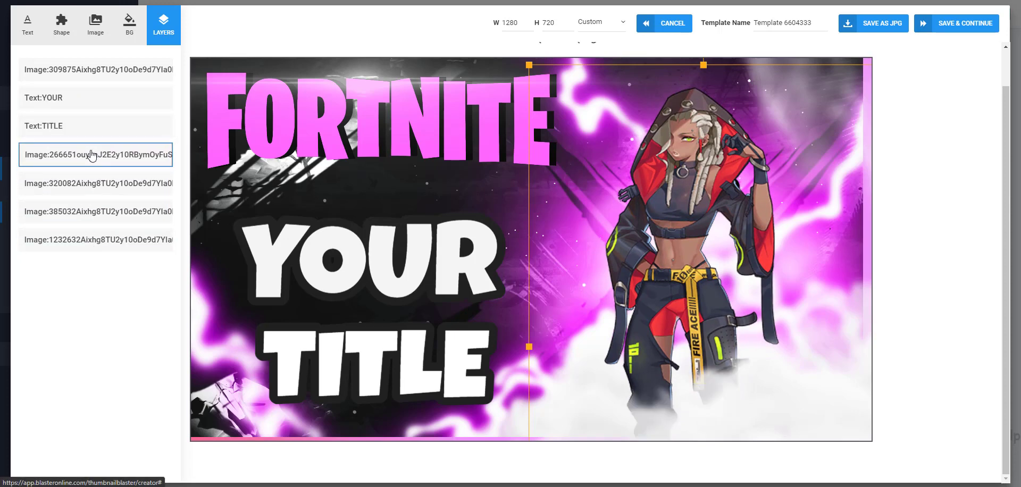
click(695, 129)
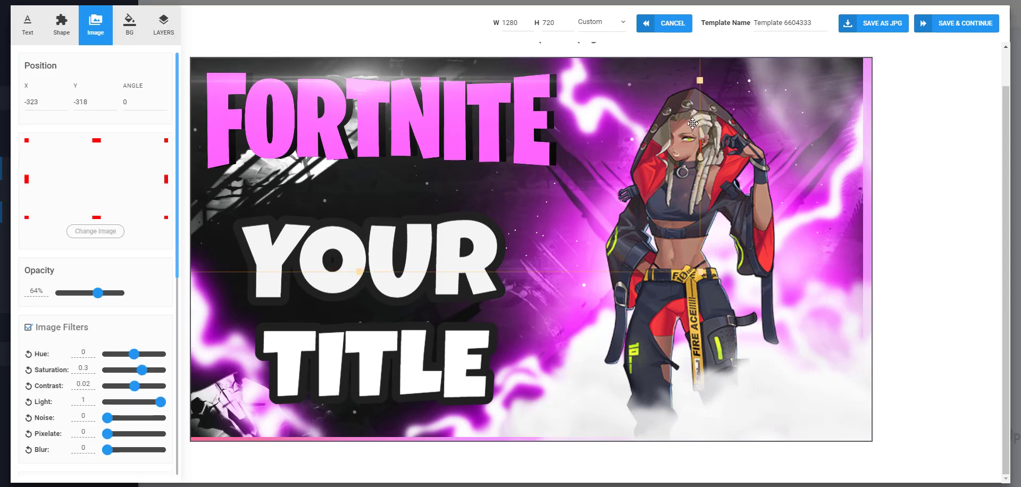
Nudge the red-hooded character image up to X 636, Y 1.
click(767, 165)
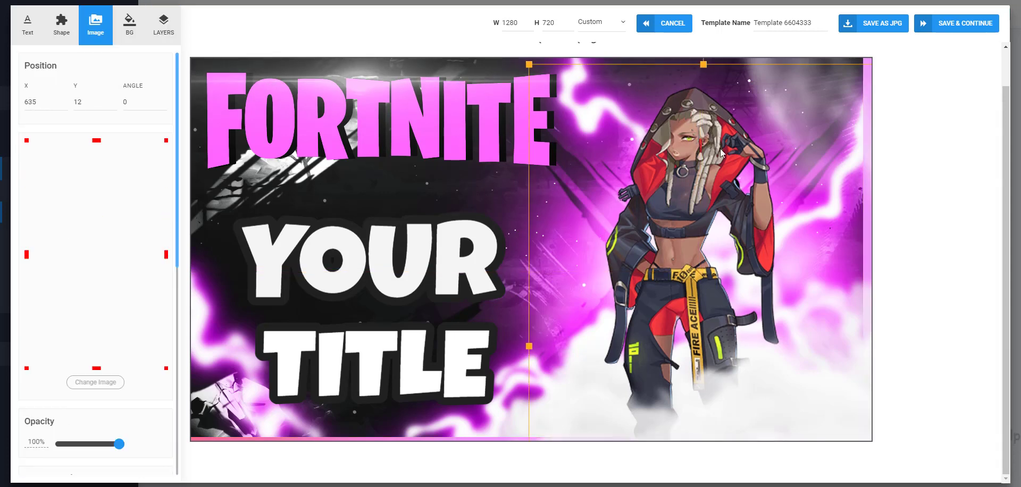
drag(720, 148, 720, 142)
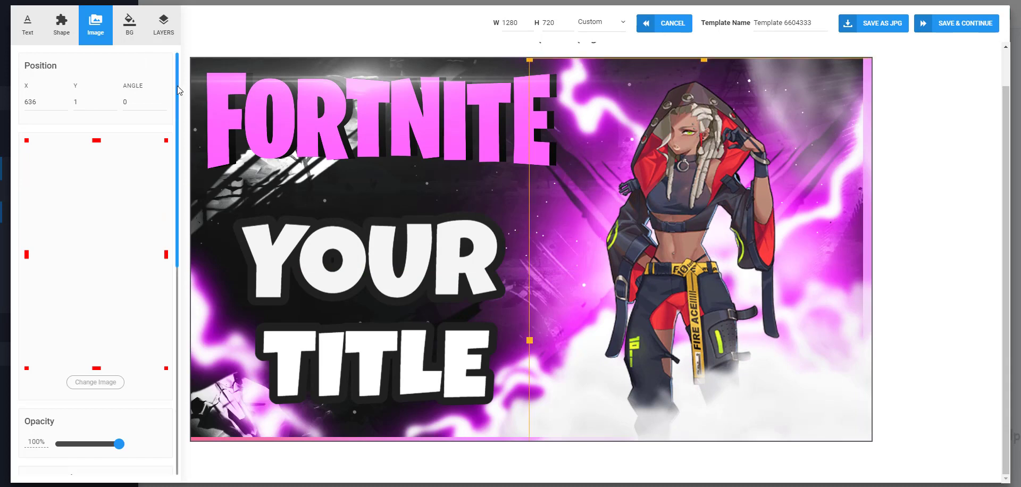
Move the semi-transparent light flare off the FORTNITE logo to about X 105, Y 151.
click(319, 110)
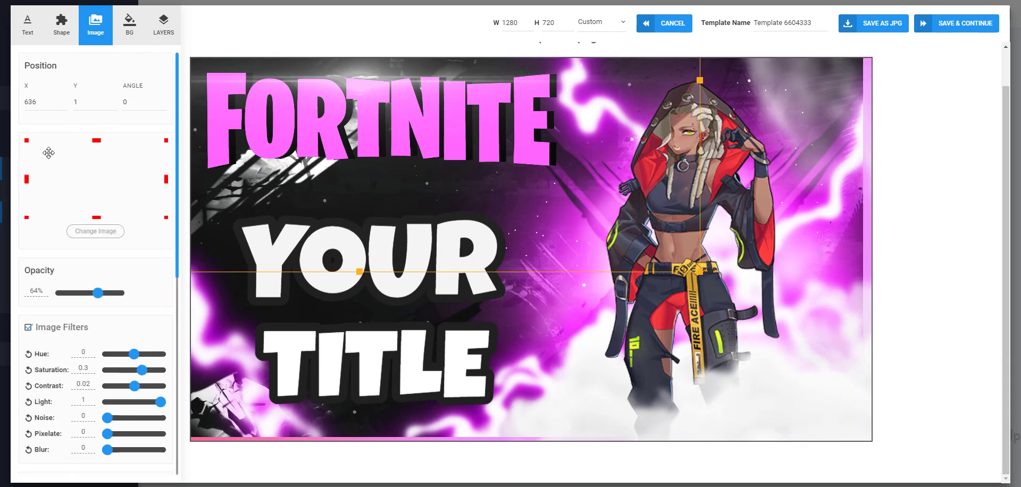
click(36, 29)
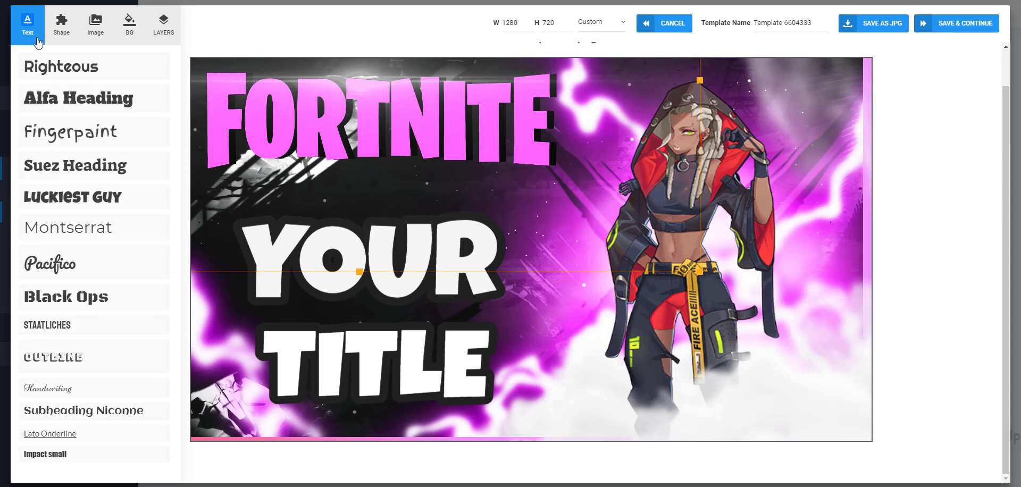
click(323, 120)
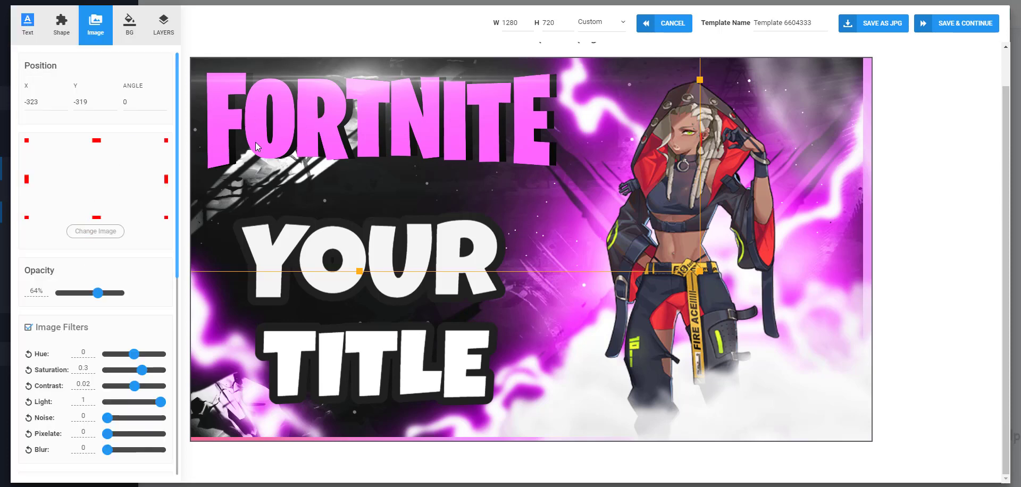
drag(310, 114, 400, 134)
drag(532, 352, 516, 349)
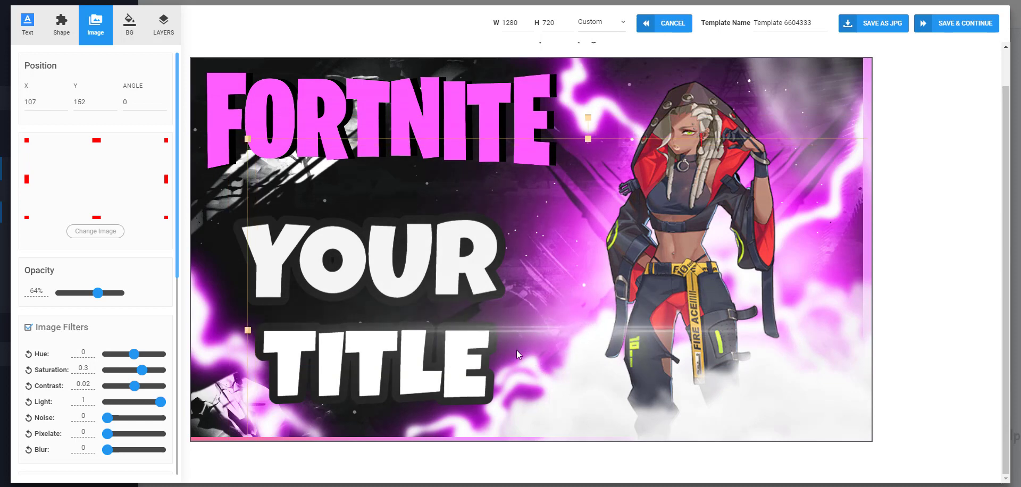
click(372, 122)
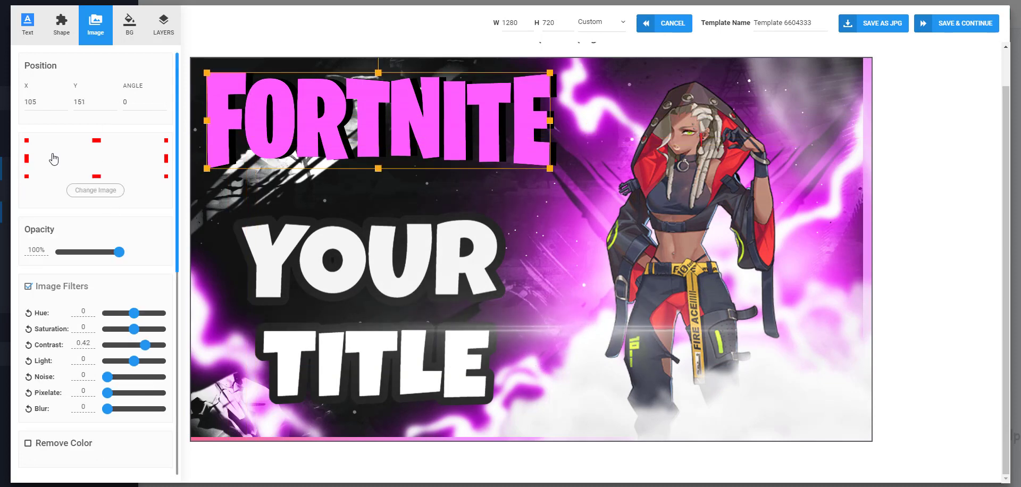
click(28, 34)
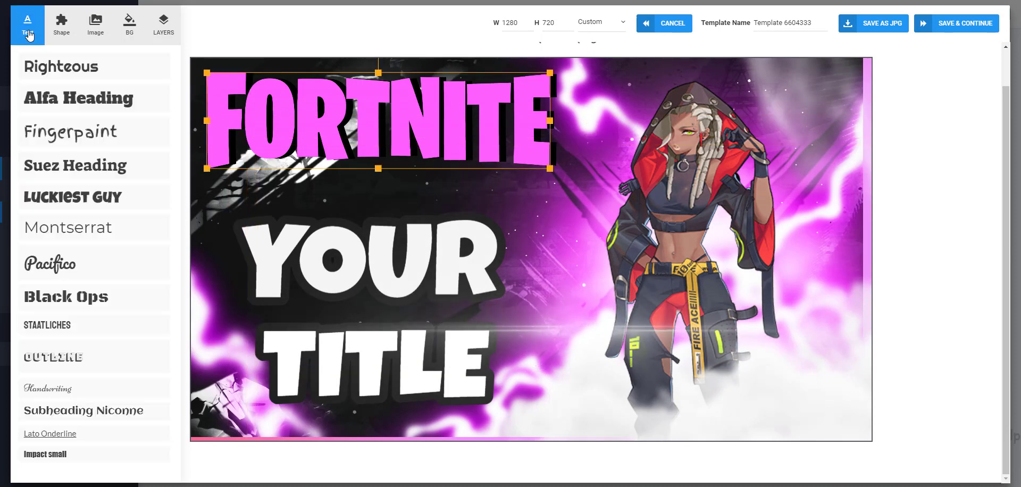
click(76, 101)
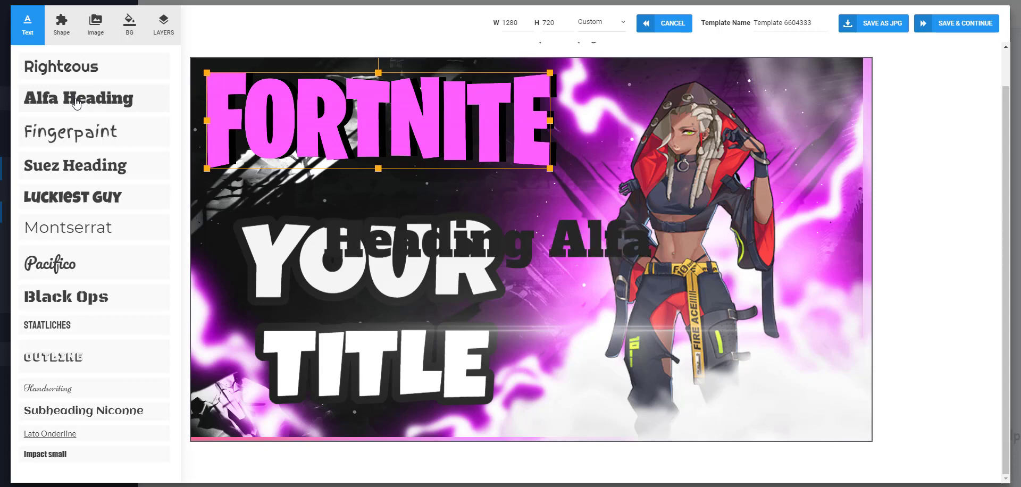
scroll(433, 236, up, 1)
click(445, 278)
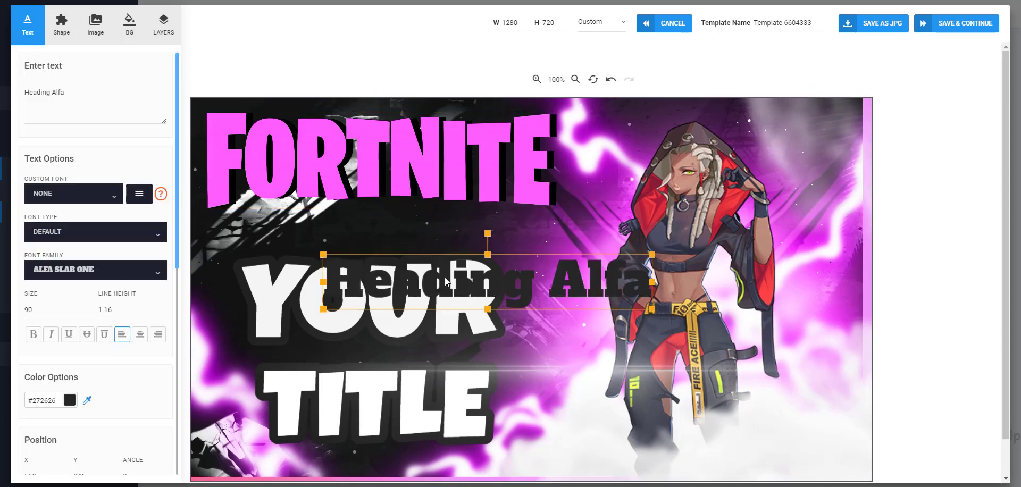
key(Delete)
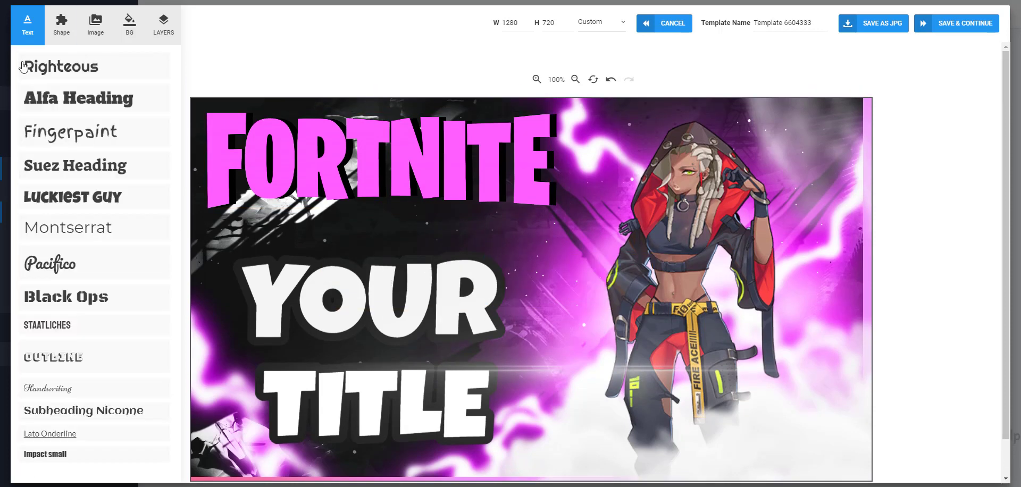
Delete the pink FORTNITE logo image from the thumbnail.
click(273, 162)
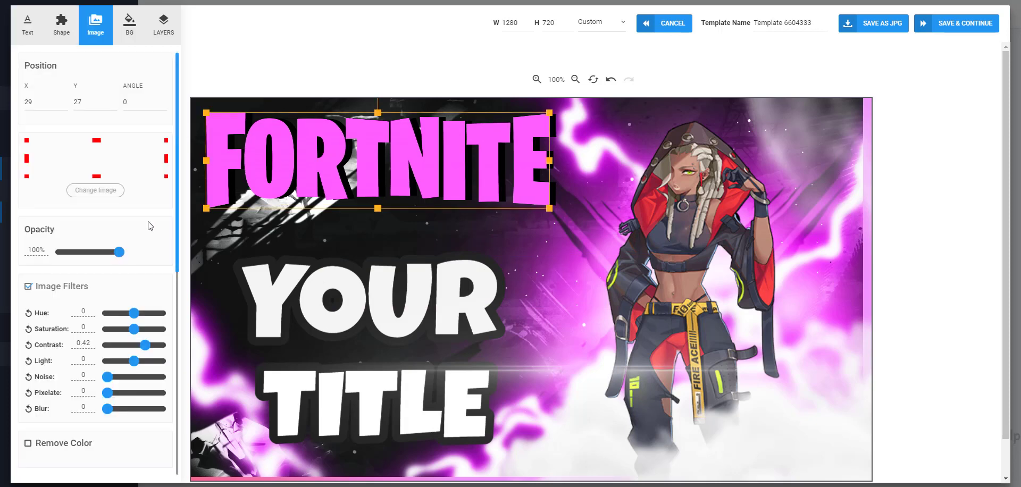
scroll(126, 218, down, 2)
scroll(126, 217, up, 2)
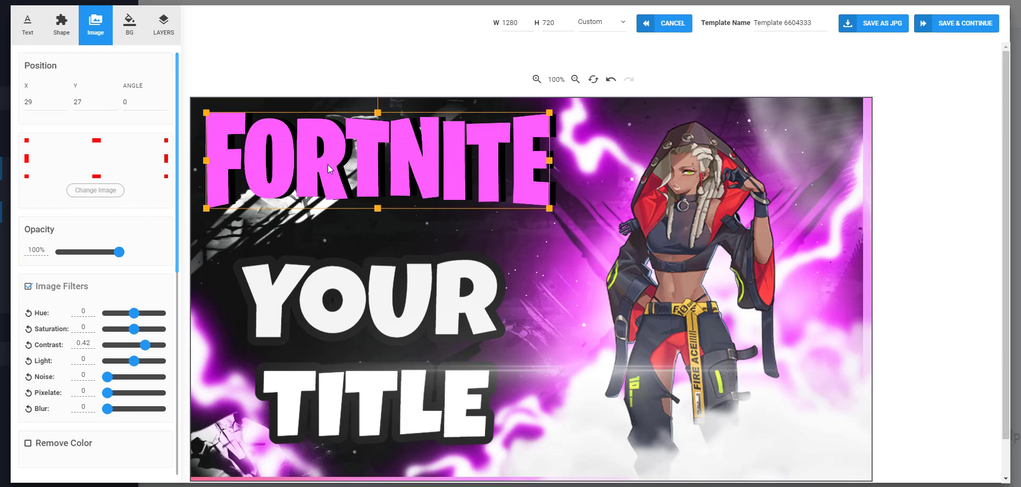
key(Delete)
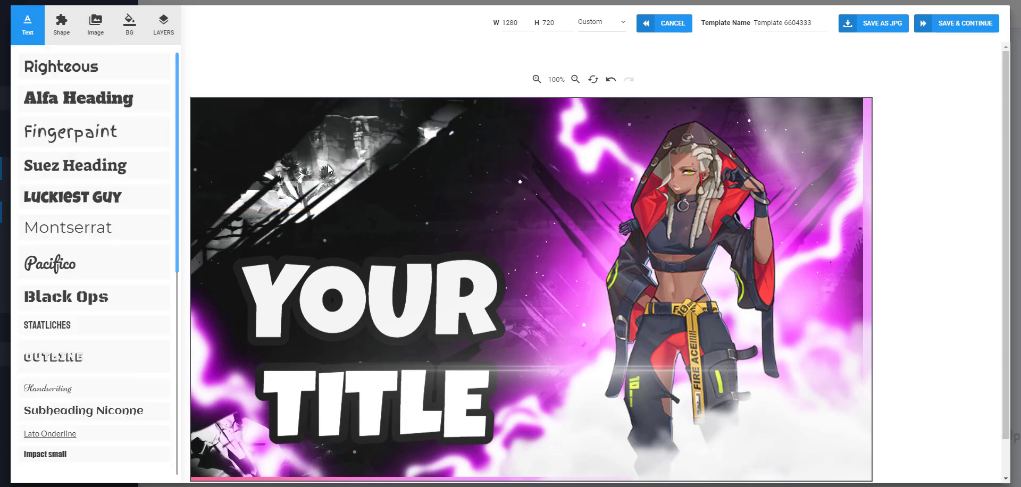
click(91, 26)
scroll(101, 234, down, 6)
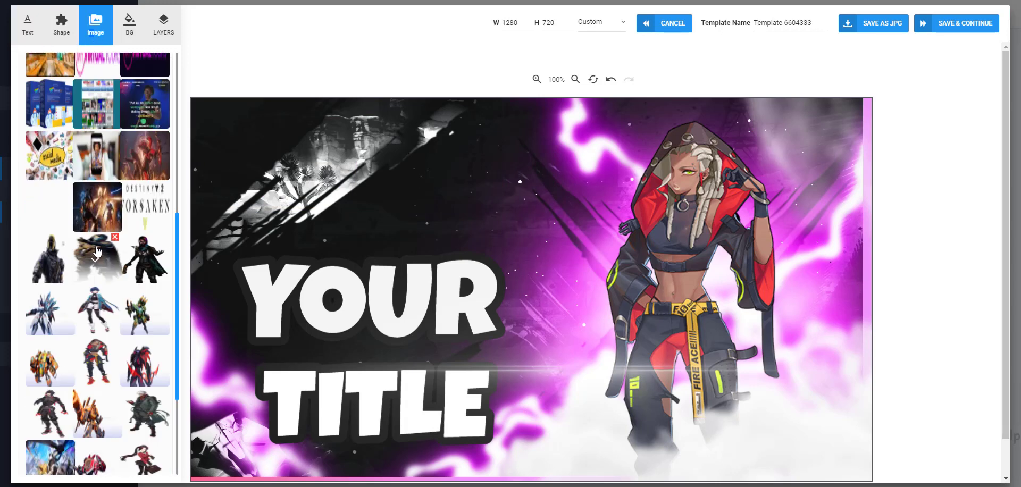
scroll(98, 251, down, 3)
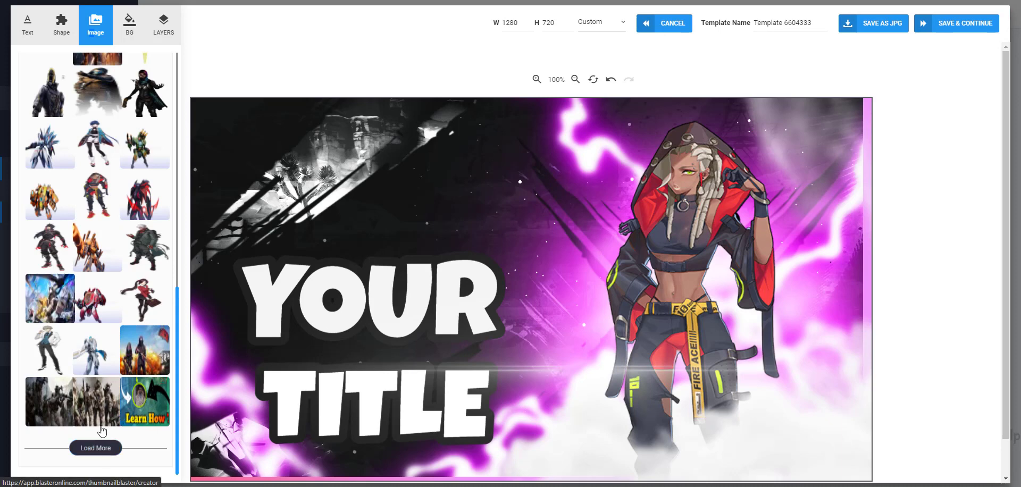
scroll(97, 345, up, 1)
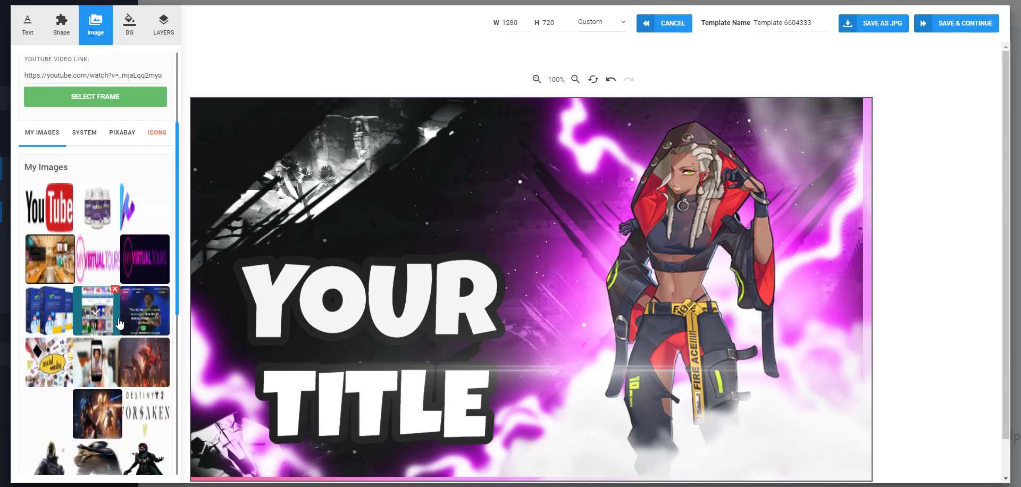
Move the YOUR text up into the space above it, at about X 300, Y 175.
click(326, 296)
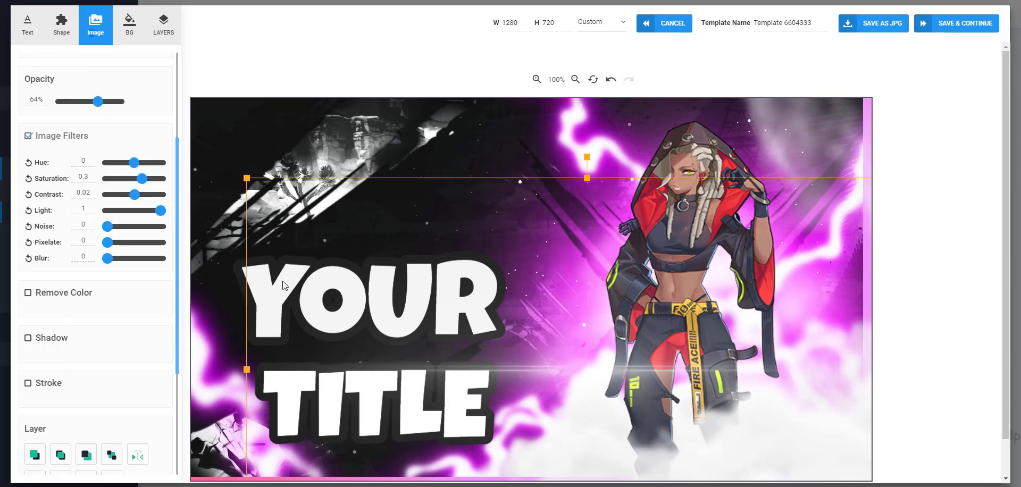
click(248, 274)
drag(249, 274, 222, 155)
Replace the YOUR text with "Super Mecha".
click(263, 170)
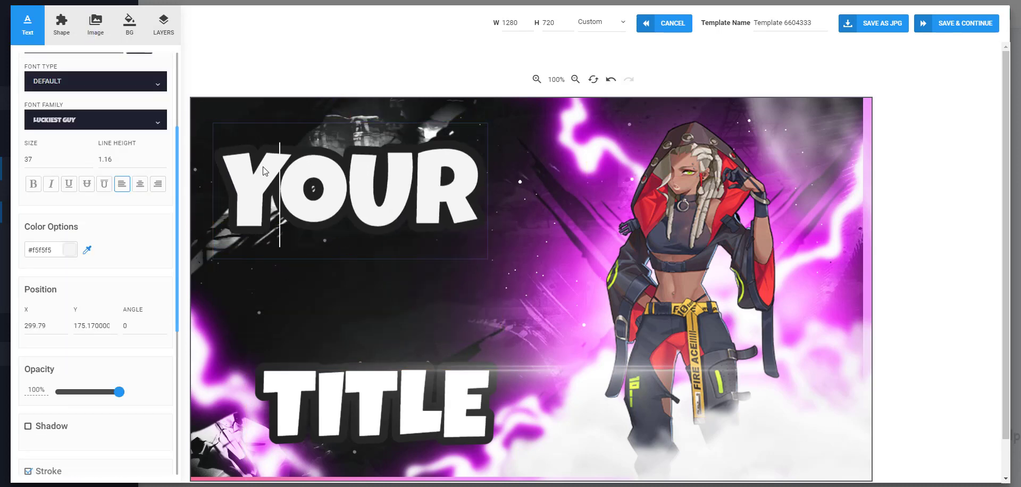
scroll(91, 244, up, 3)
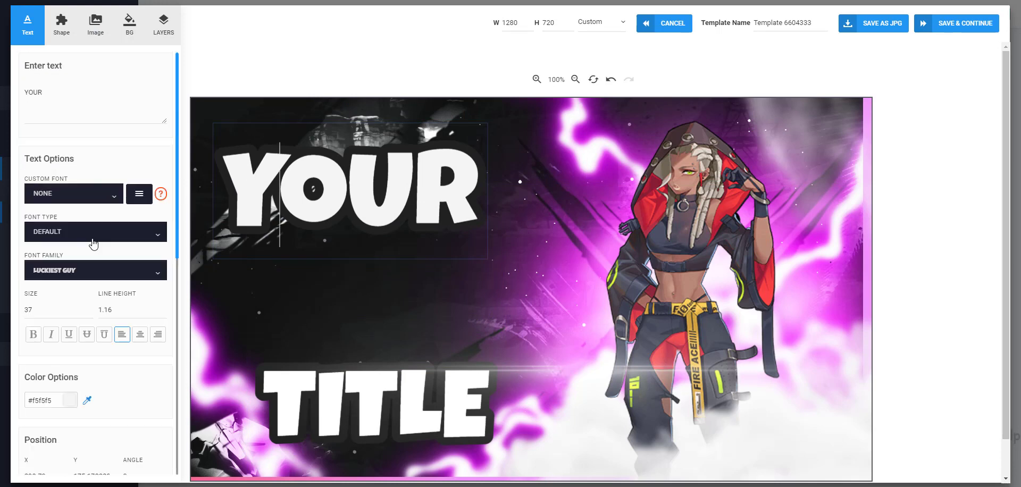
click(474, 175)
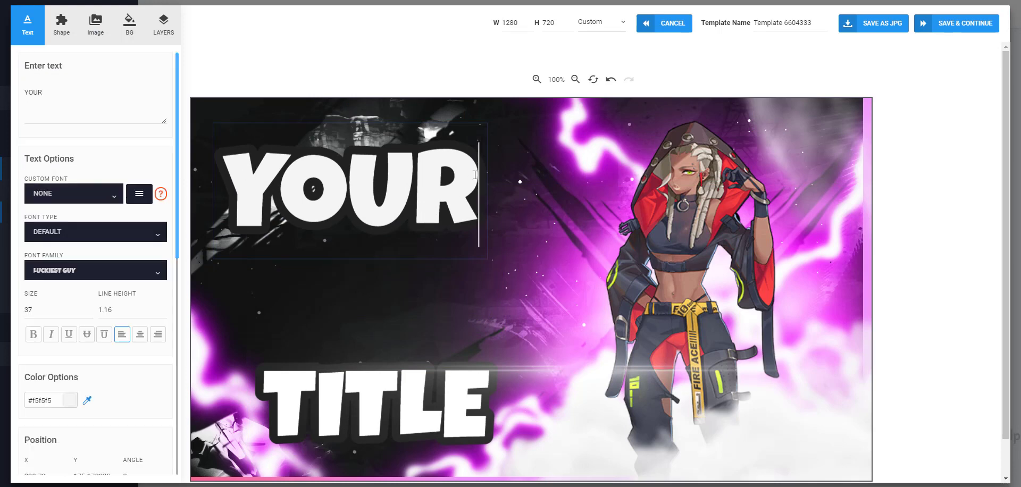
key(BackSpace)
key(BackSpace)
key(BackSpace)
key(BackSpace)
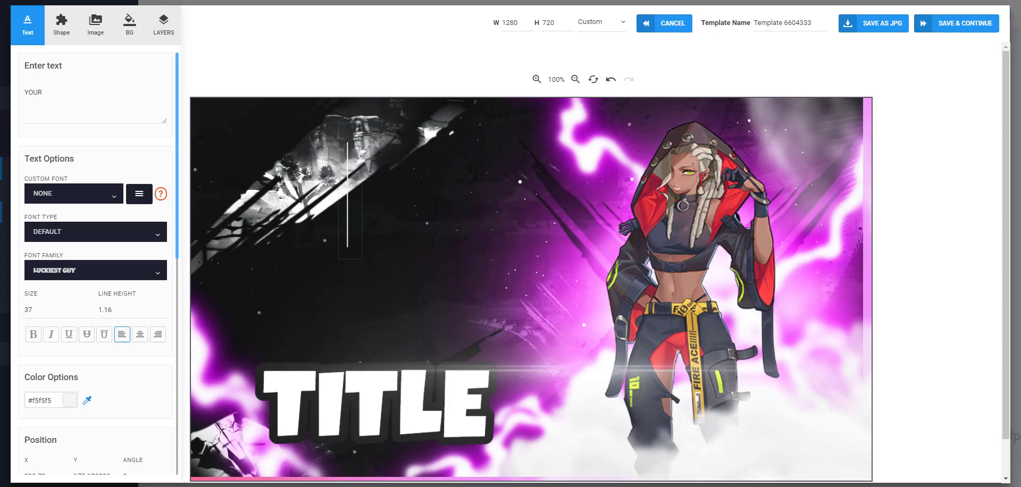
text(super)
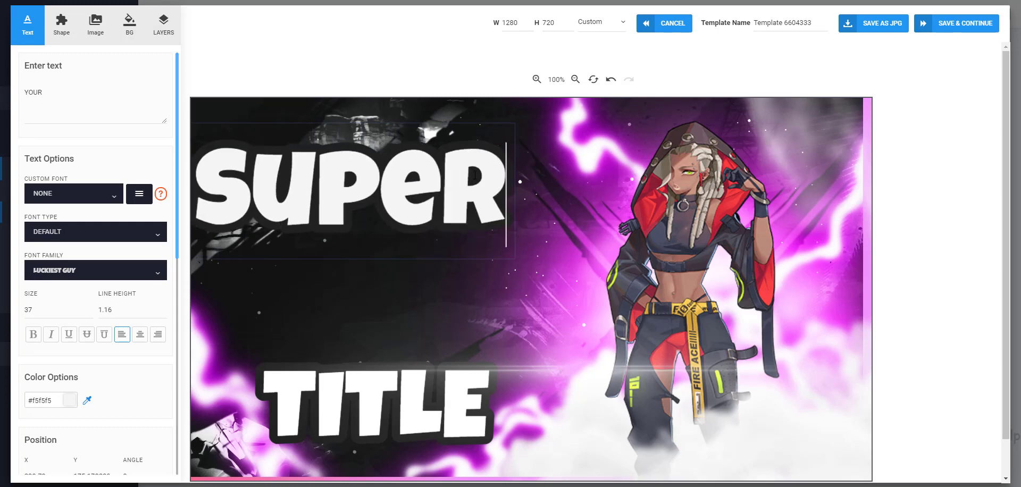
text( mecha)
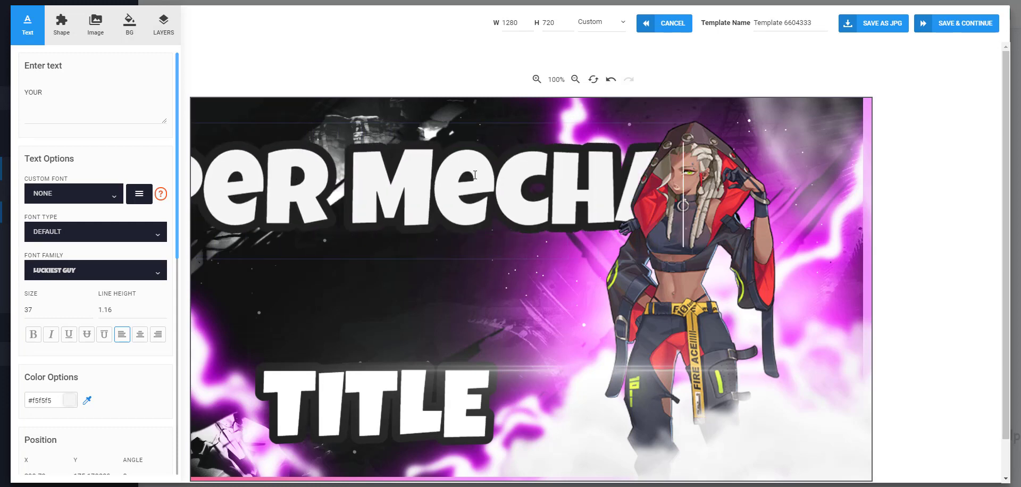
click(406, 189)
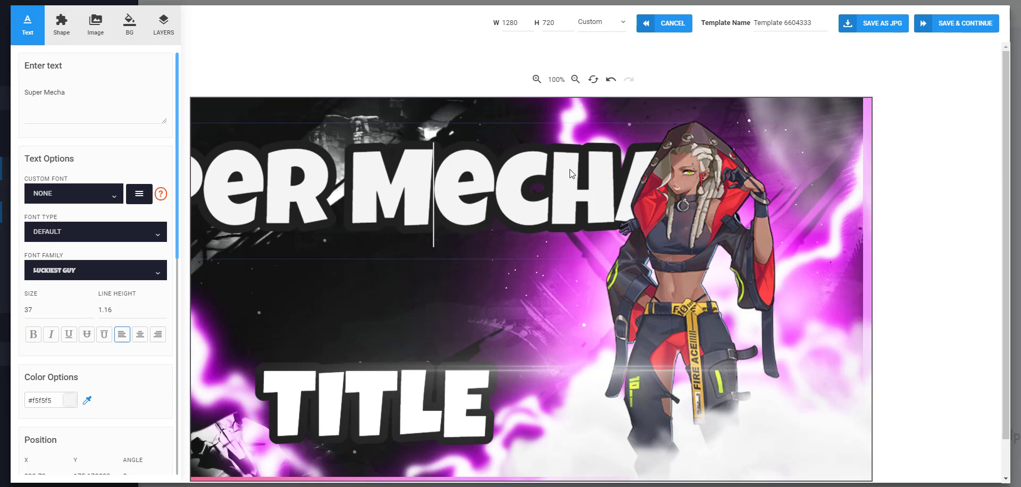
Shrink the Super Mecha text and place it along the top of the thumbnail, beside the character.
click(632, 129)
click(591, 149)
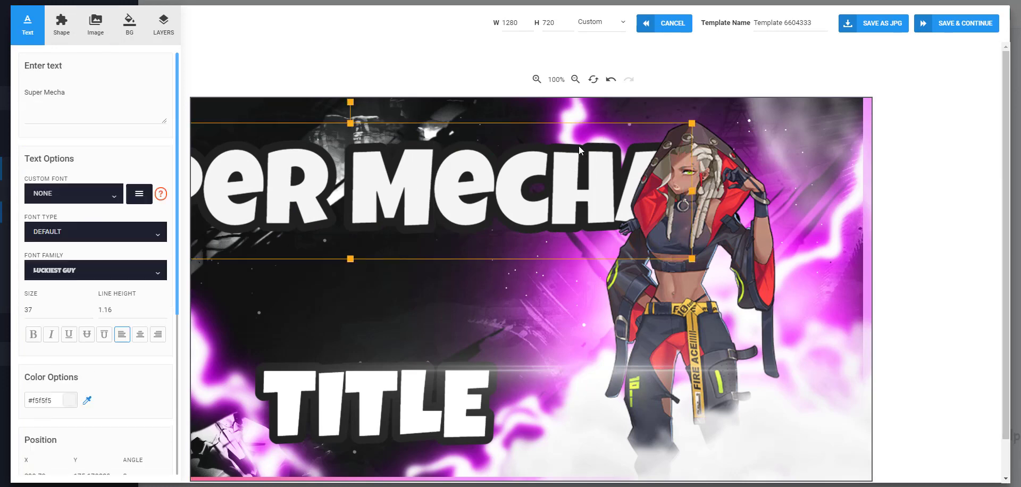
drag(691, 123, 501, 139)
drag(402, 200, 461, 187)
drag(337, 170, 409, 149)
Change the TITLE text to "Champions" and fit it at a smaller size directly beneath Super Mecha, beside the character.
click(374, 385)
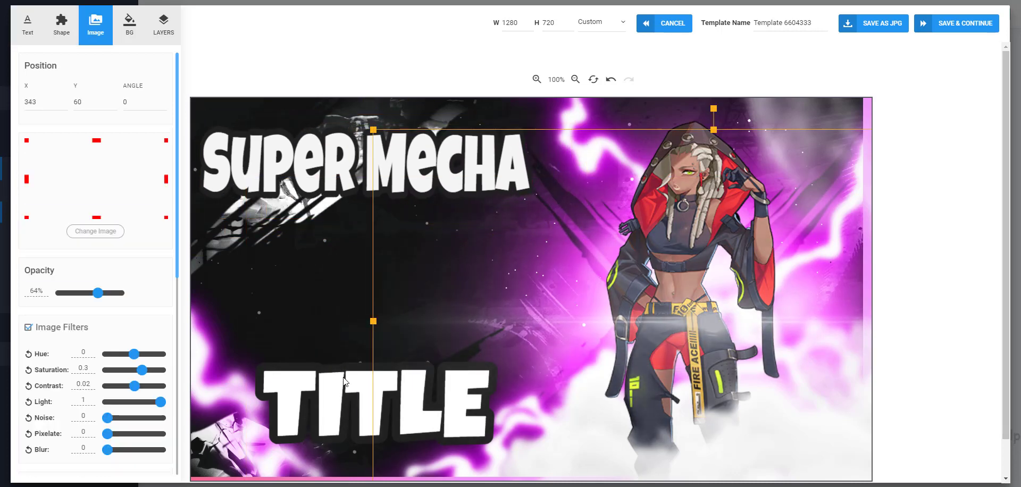
drag(343, 383, 305, 275)
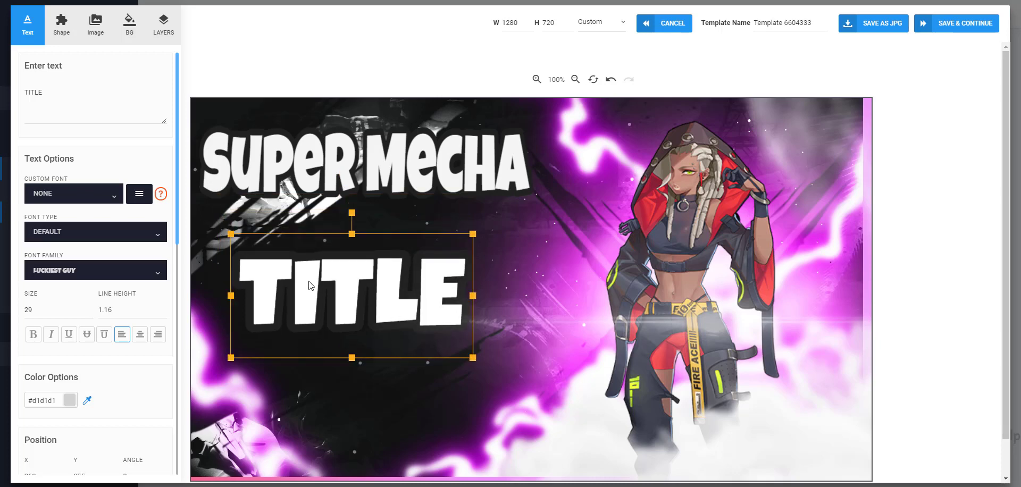
double_click(64, 94)
text(Champi)
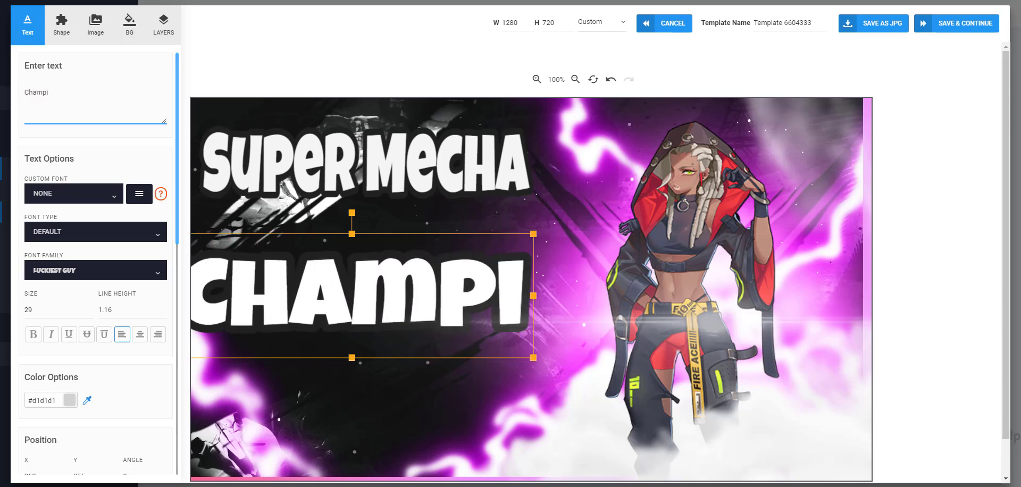
text(ons)
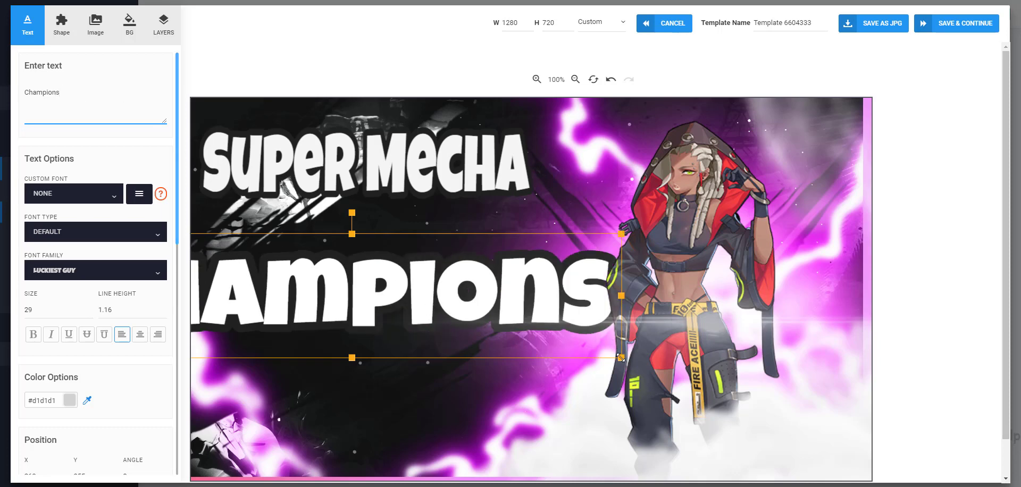
drag(620, 357, 458, 320)
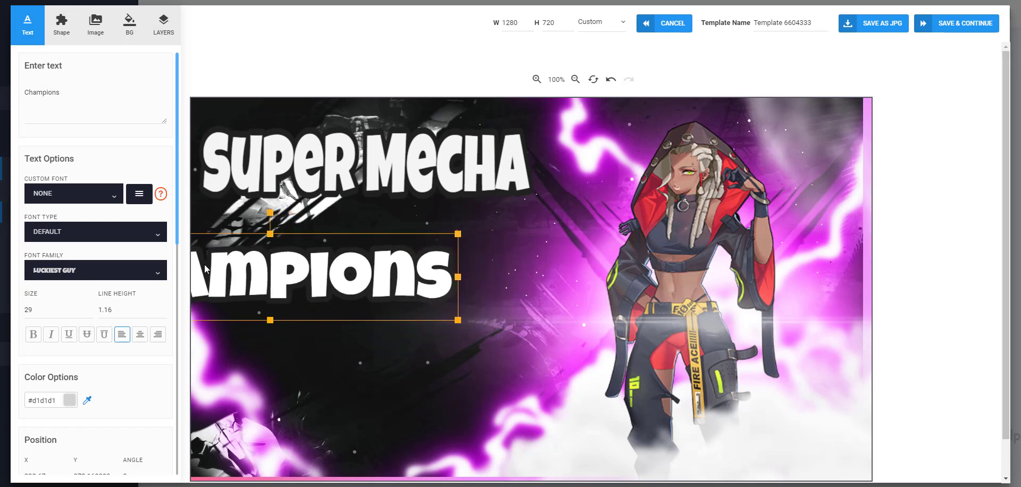
drag(205, 270, 380, 252)
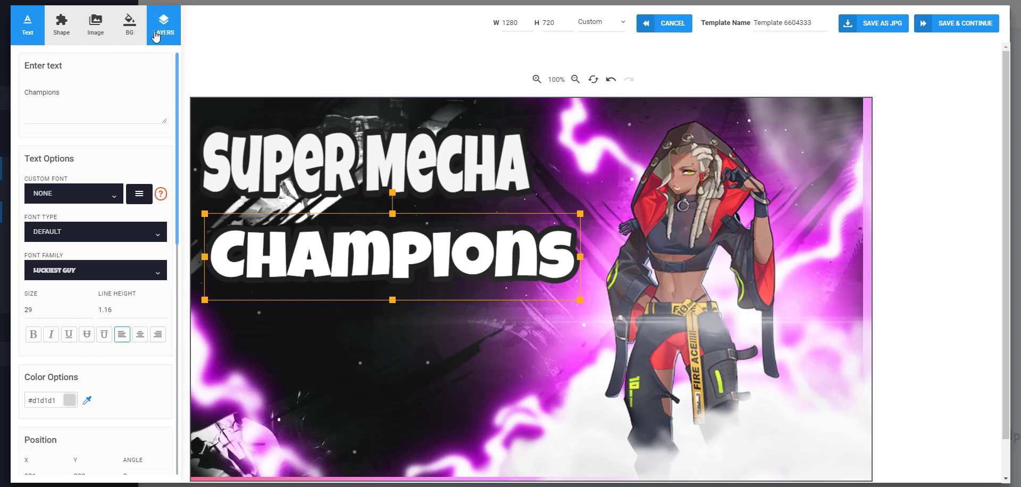
Recolour the Super Mecha text red, #d32e3e, by sampling the colour from the character's red jacket.
click(247, 176)
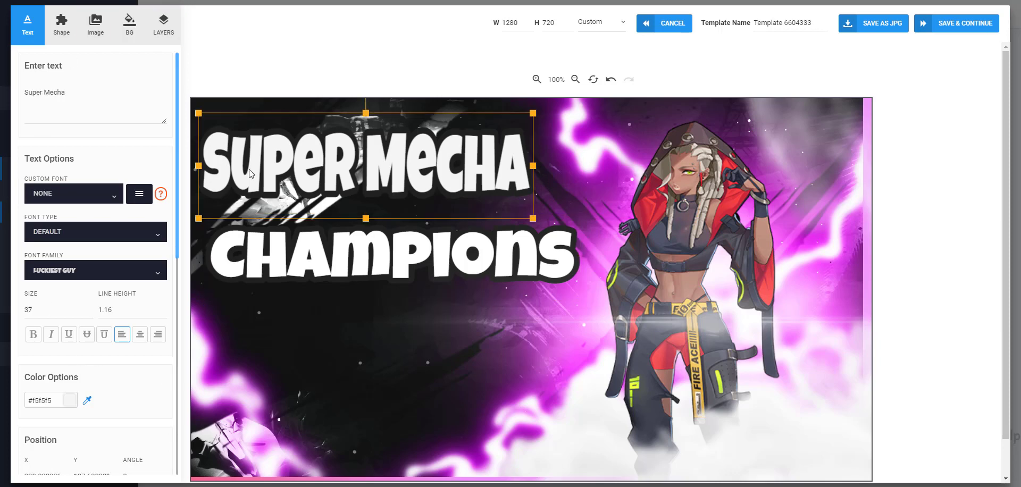
click(89, 401)
click(649, 211)
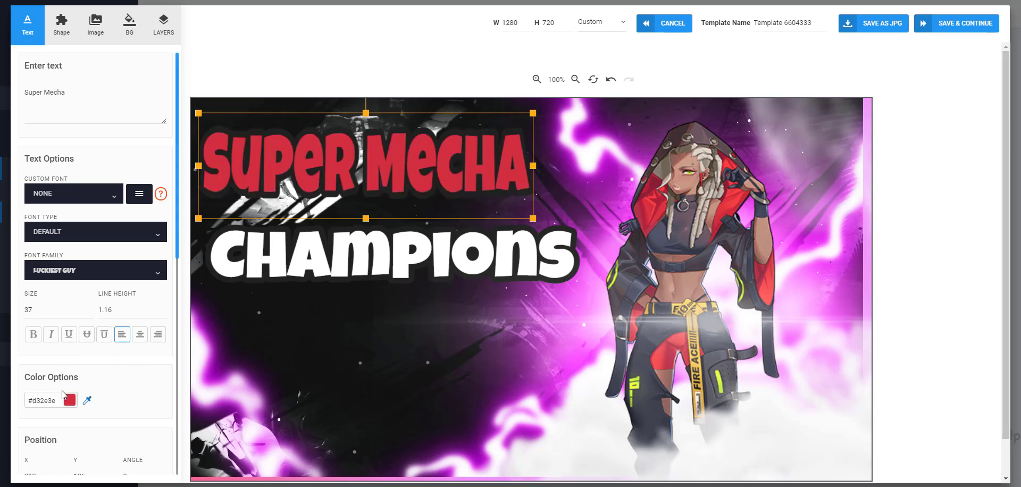
Recolour the Champions text pink, #fa5bff, by sampling the background glow, and move the translucent light flare over the Super Mecha text.
click(260, 261)
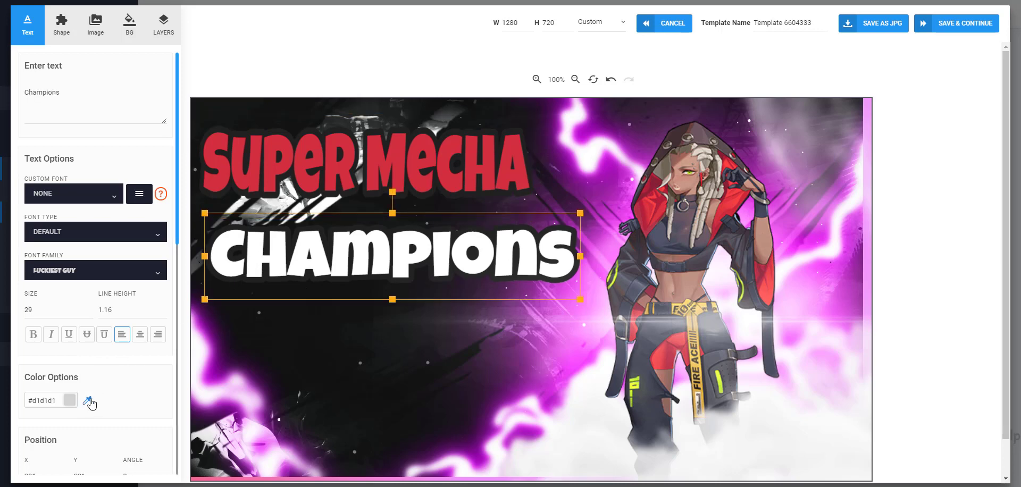
click(580, 354)
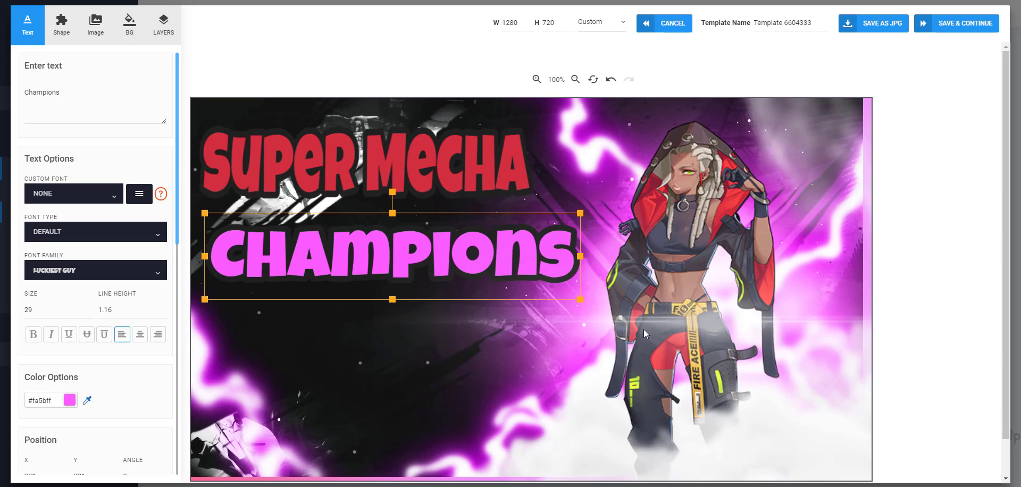
drag(724, 296, 385, 102)
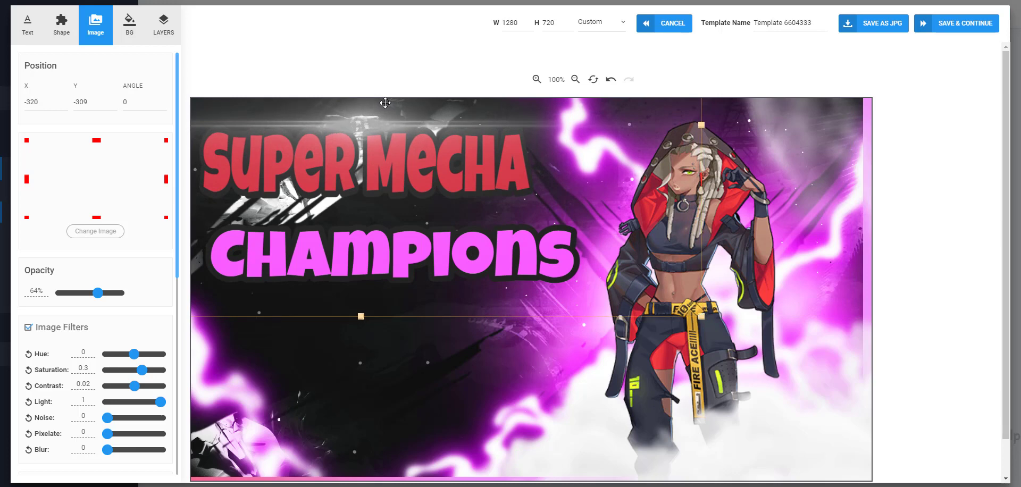
click(313, 398)
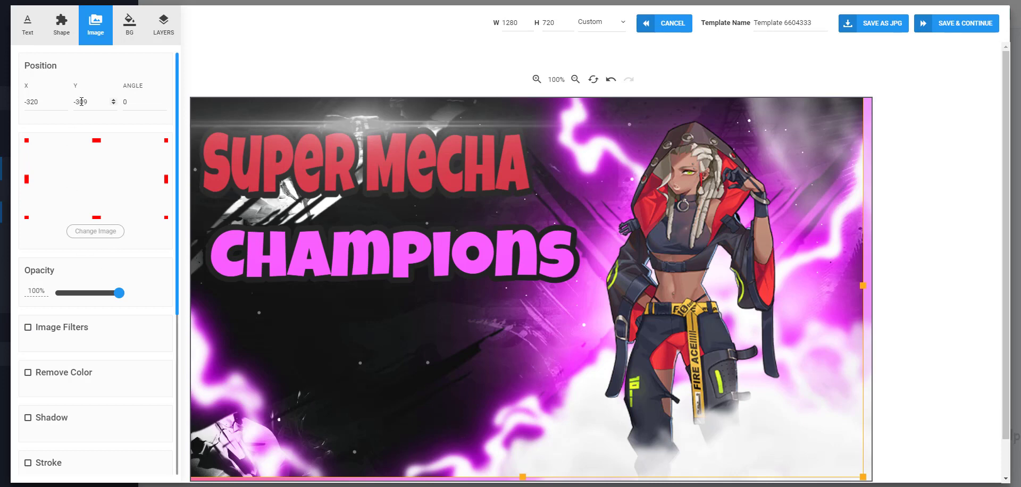
Add the black-and-red mecha from the uploaded images to the thumbnail as a new image, without replacing the existing one.
click(91, 24)
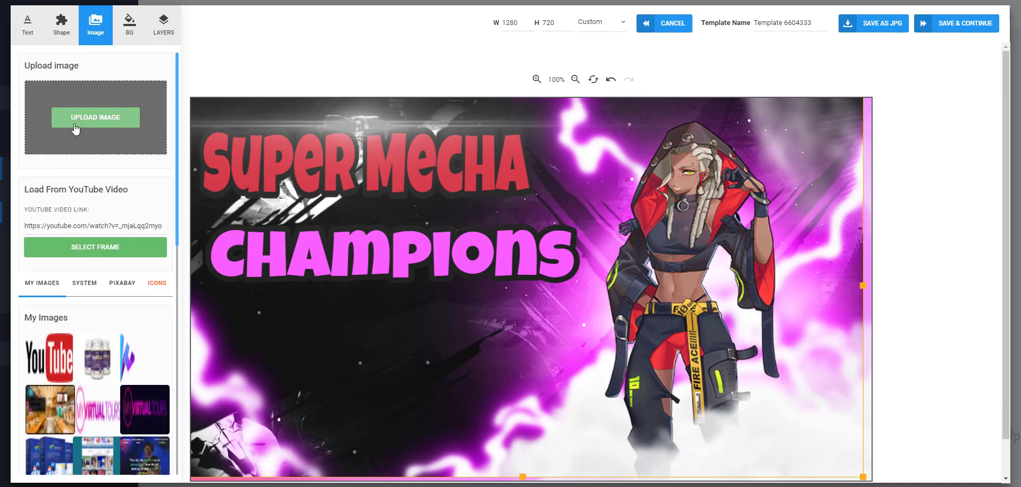
scroll(79, 351, down, 5)
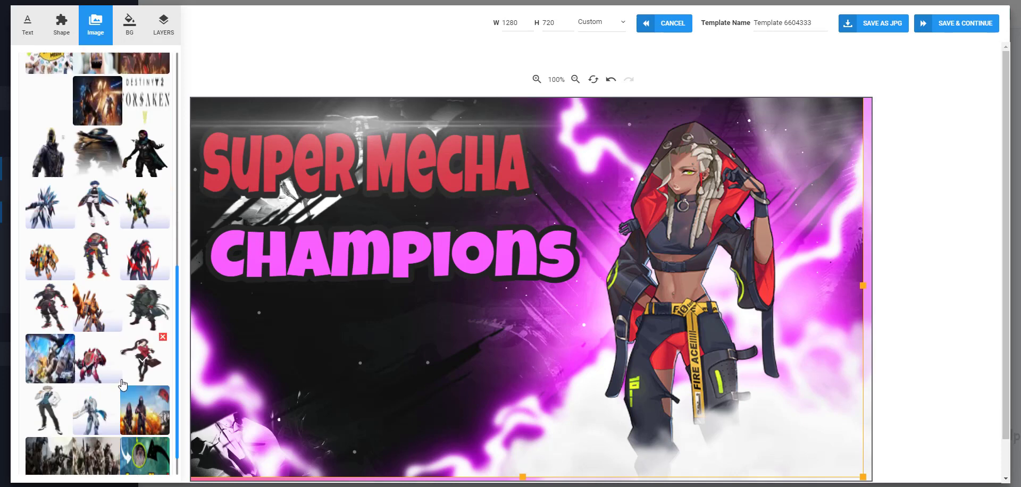
click(142, 272)
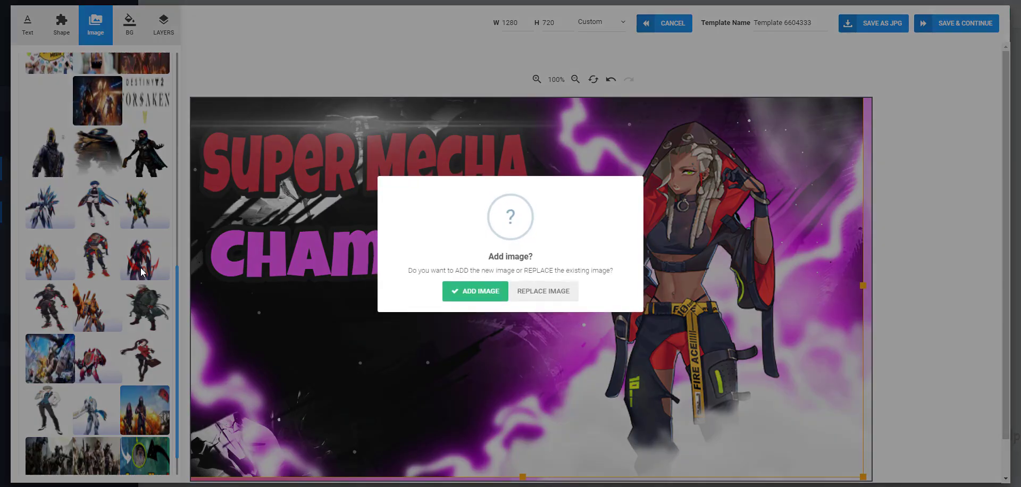
click(485, 292)
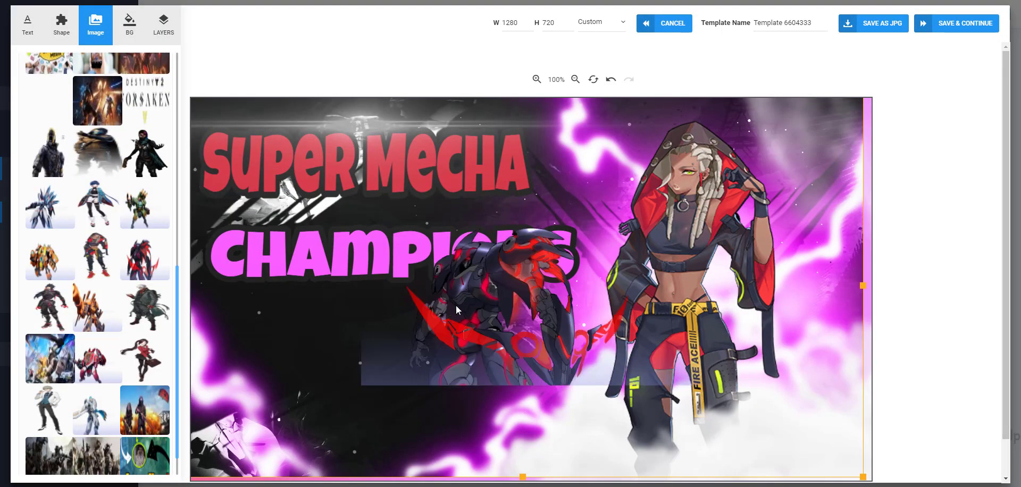
Enlarge the mecha to nearly the full canvas height and place it along the thumbnail's right side.
drag(470, 297, 470, 393)
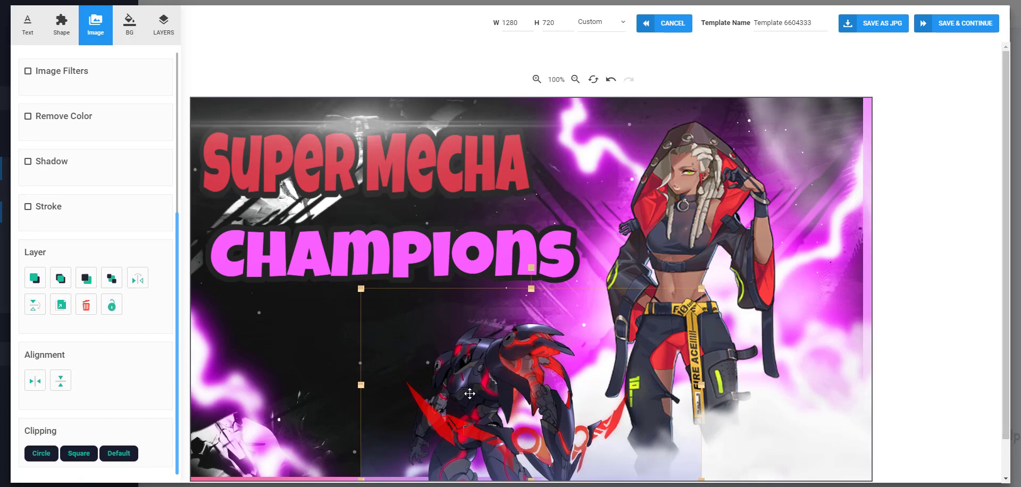
drag(533, 288, 532, 232)
scroll(532, 223, down, 1)
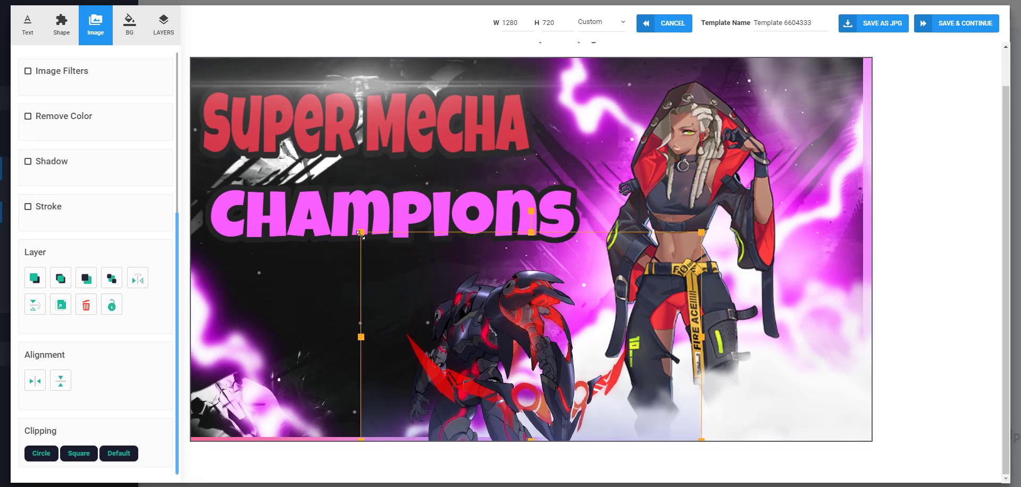
drag(360, 233, 44, 39)
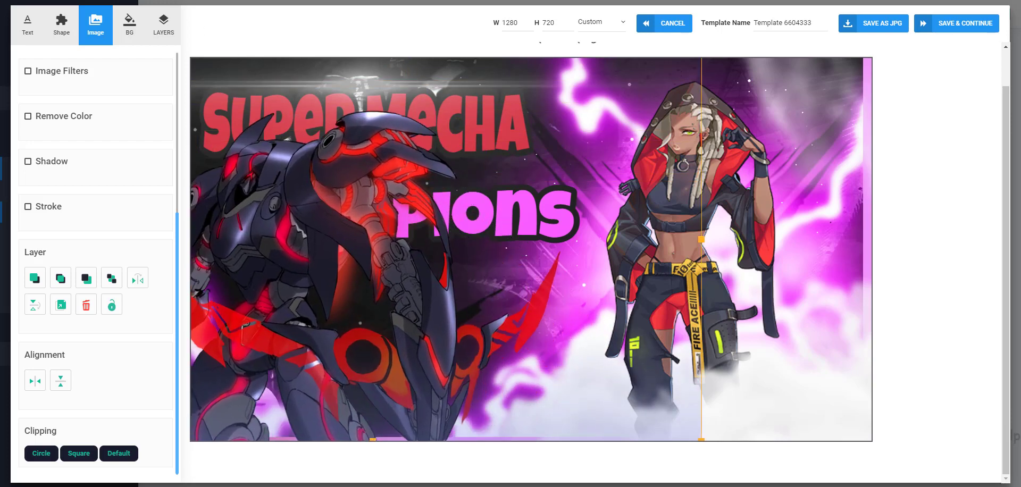
drag(243, 202, 655, 195)
Move the red-hooded character out from behind the mecha to the thumbnail's left half.
click(687, 103)
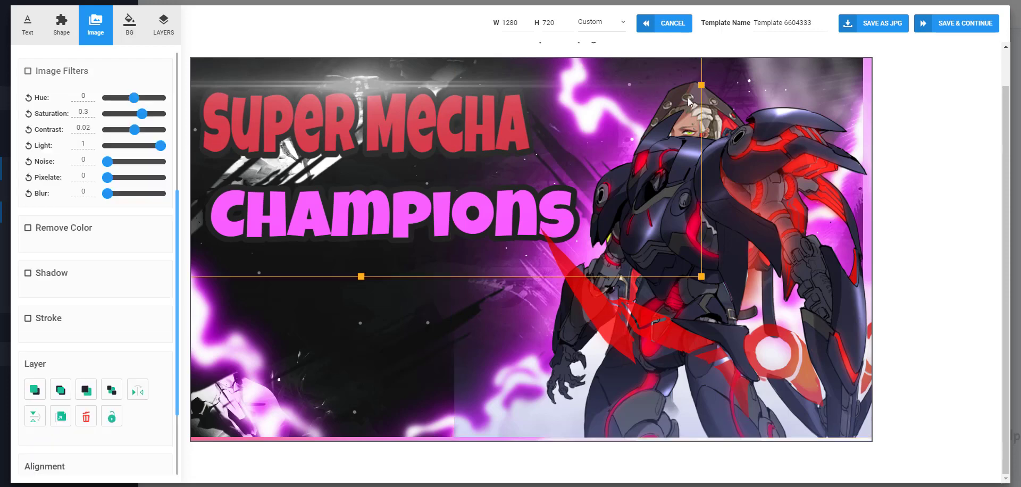
click(691, 102)
click(683, 99)
drag(683, 99, 397, 137)
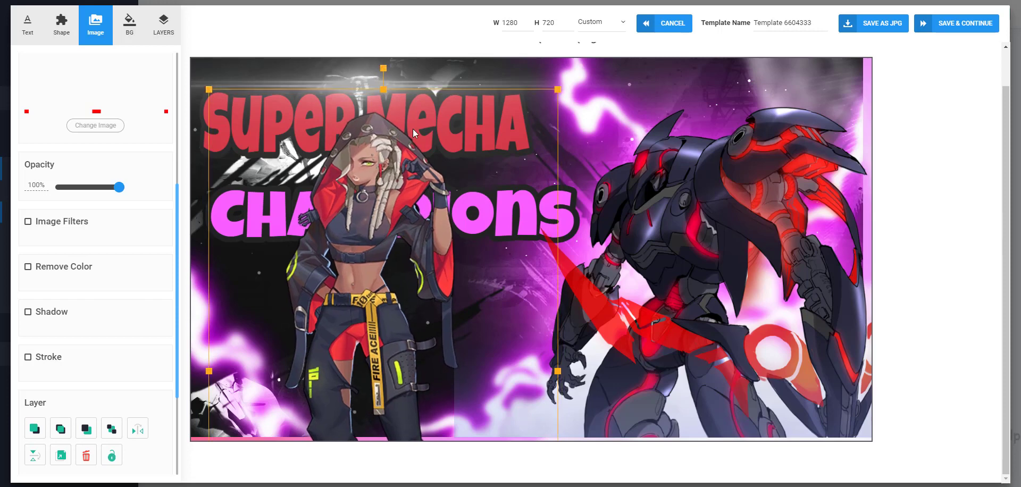
Move Super Mecha to the thumbnail's upper right corner and Champions up just below it, clear of the title's former place.
click(488, 108)
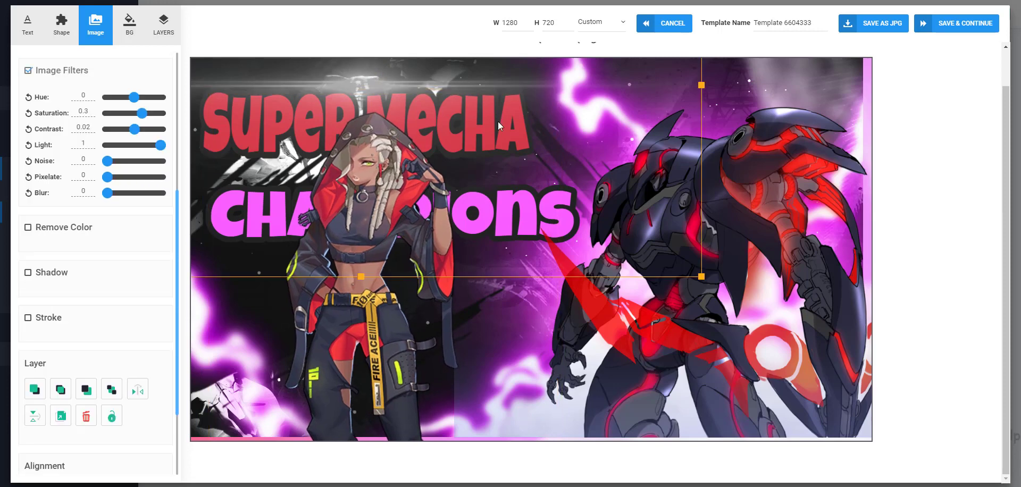
mouse_move(539, 194)
mouse_down()
mouse_move(716, 324)
mouse_move(803, 352)
mouse_move(530, 199)
mouse_up()
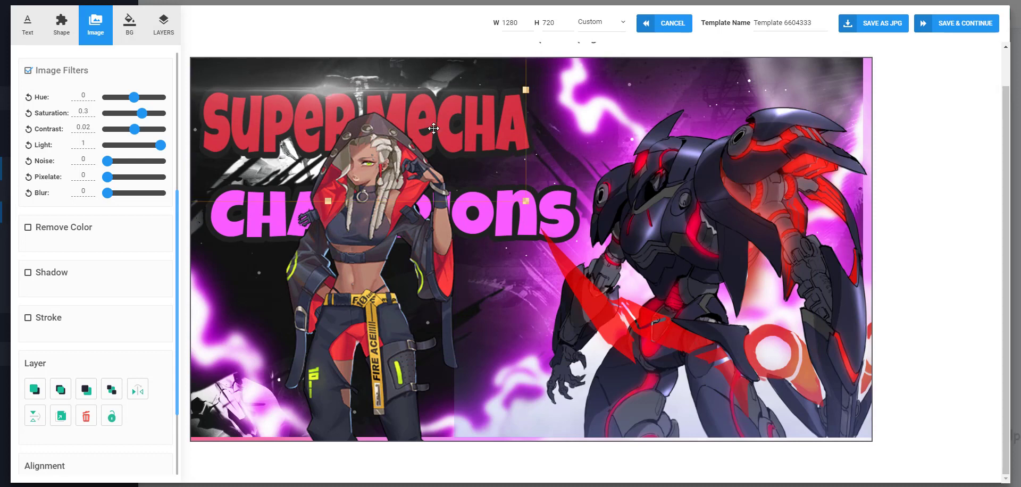
click(533, 127)
drag(534, 128, 818, 101)
drag(466, 200, 504, 179)
Shrink the red-hooded character and position it so the whole figure shows, from hood to shoes, in the thumbnail's left half.
click(371, 100)
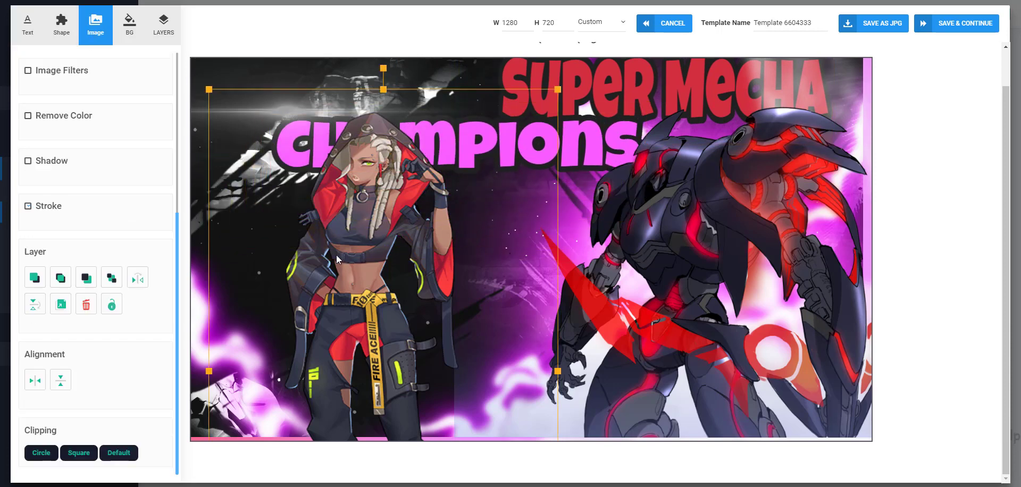
drag(556, 87, 458, 249)
drag(318, 340, 397, 262)
drag(536, 171, 485, 234)
drag(397, 360, 363, 354)
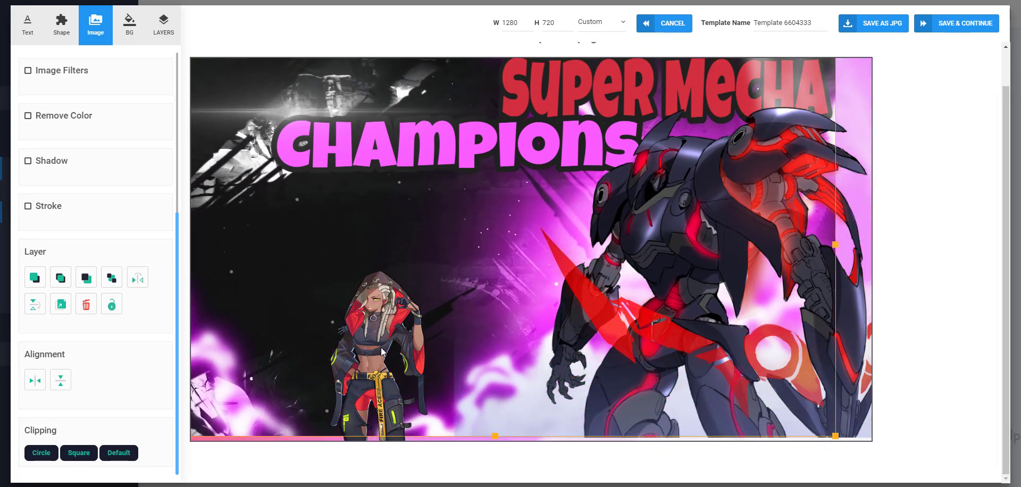
drag(340, 307, 333, 312)
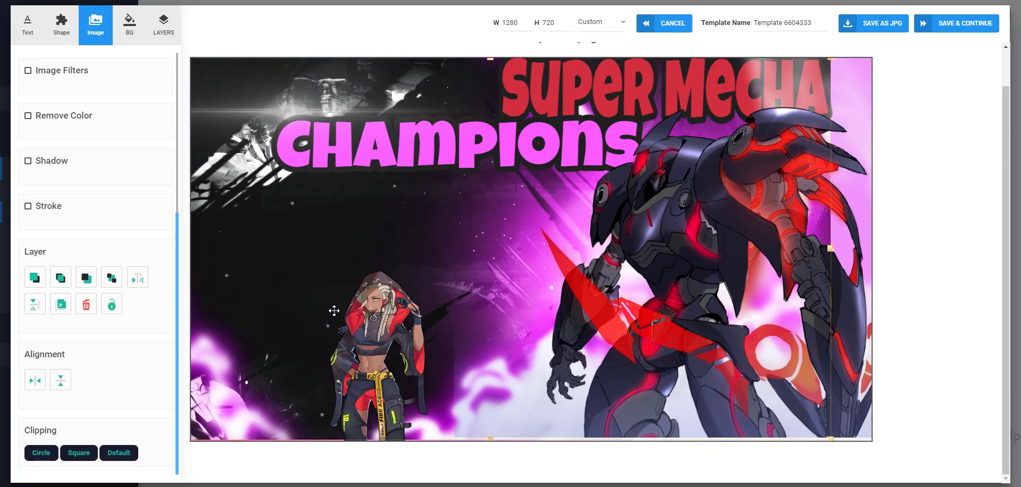
drag(334, 310, 391, 186)
Nudge the background image and stretch its lower edge to cover the bottom of the canvas.
click(258, 288)
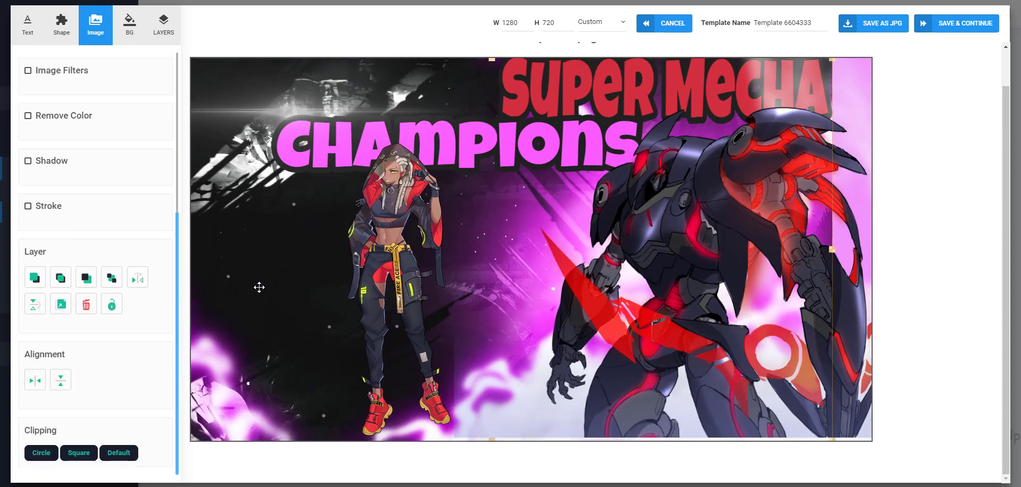
drag(259, 287, 263, 284)
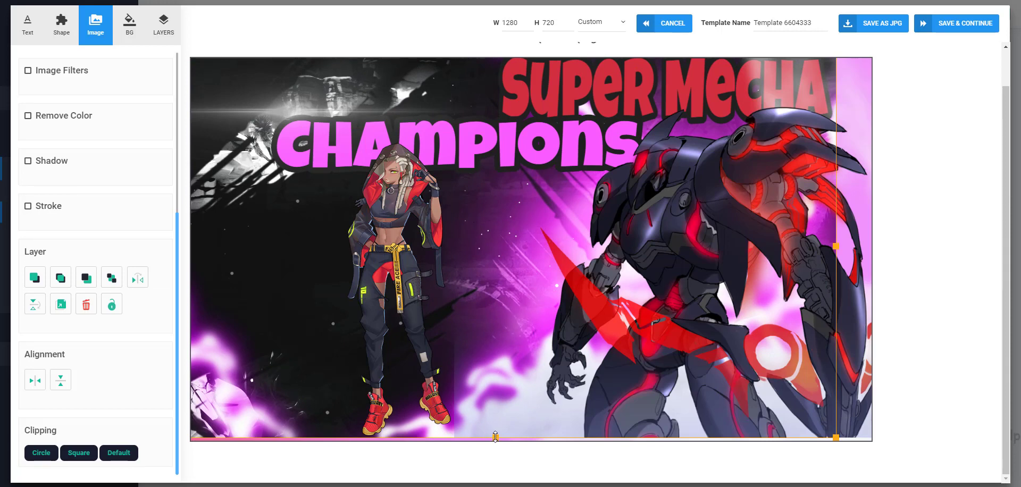
drag(494, 440, 495, 443)
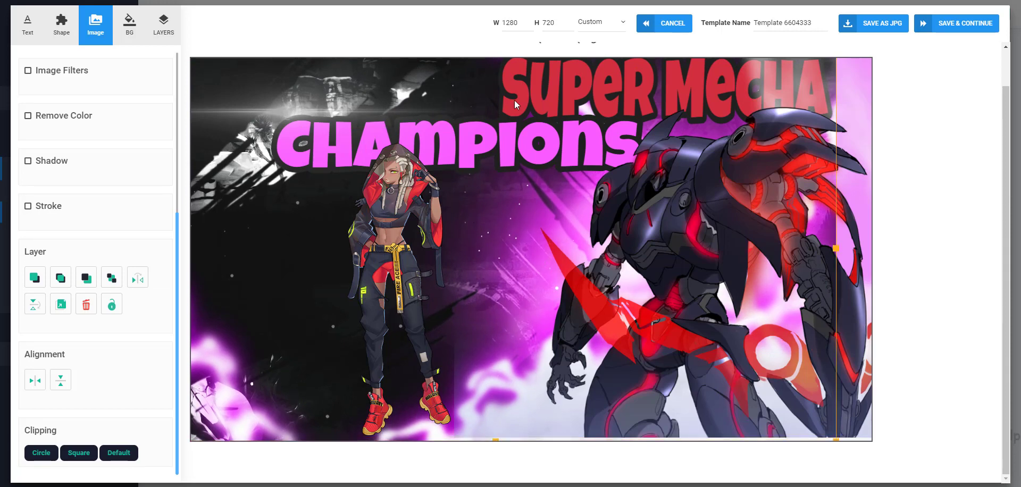
Move Super Mecha to the thumbnail's upper left with the light flare over it, and place Champions directly beneath.
drag(521, 85, 227, 95)
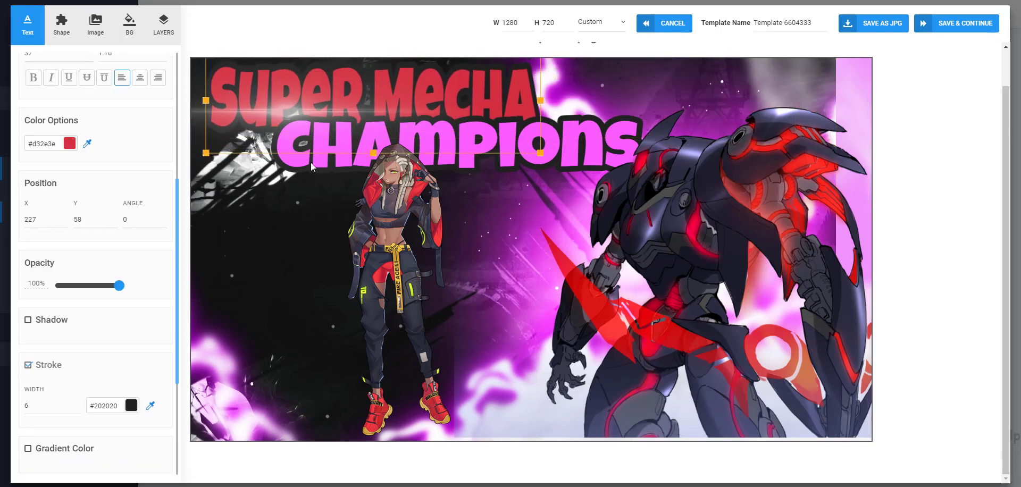
drag(311, 162, 368, 119)
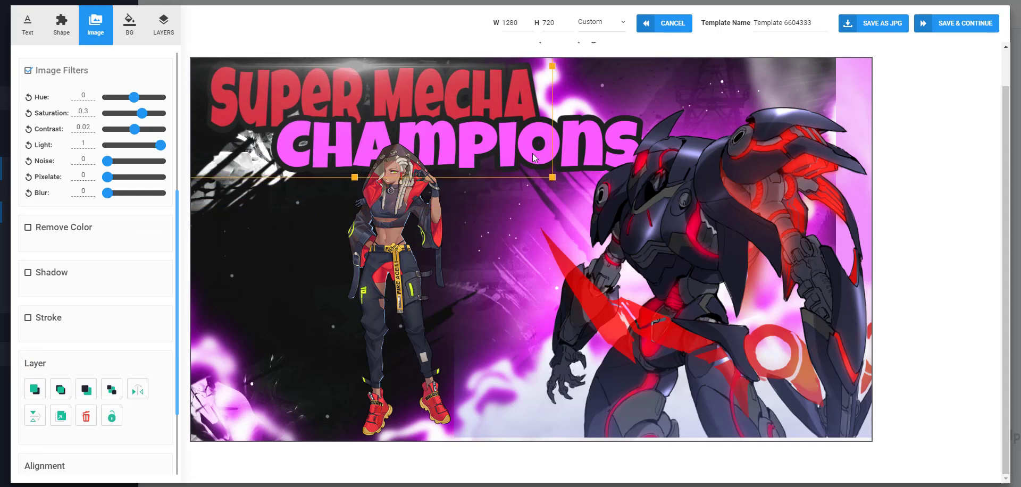
drag(567, 140, 512, 163)
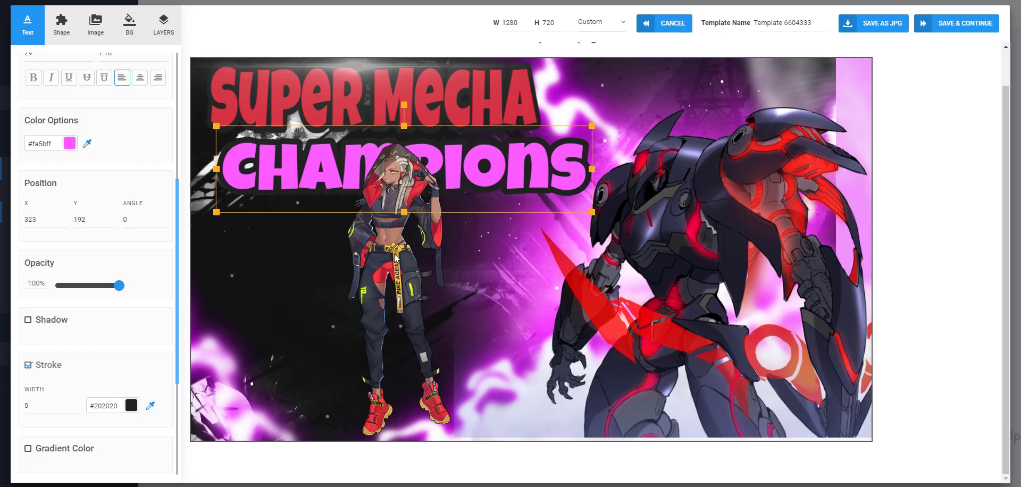
Nudge the mecha slightly, then shift the background right and stretch its left edge to fill the full canvas width.
drag(707, 229, 710, 232)
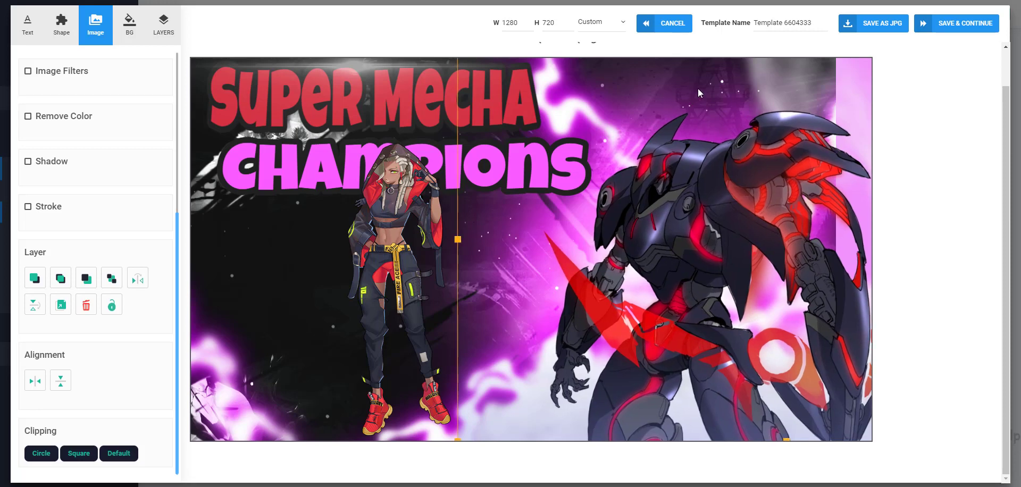
drag(698, 89, 735, 88)
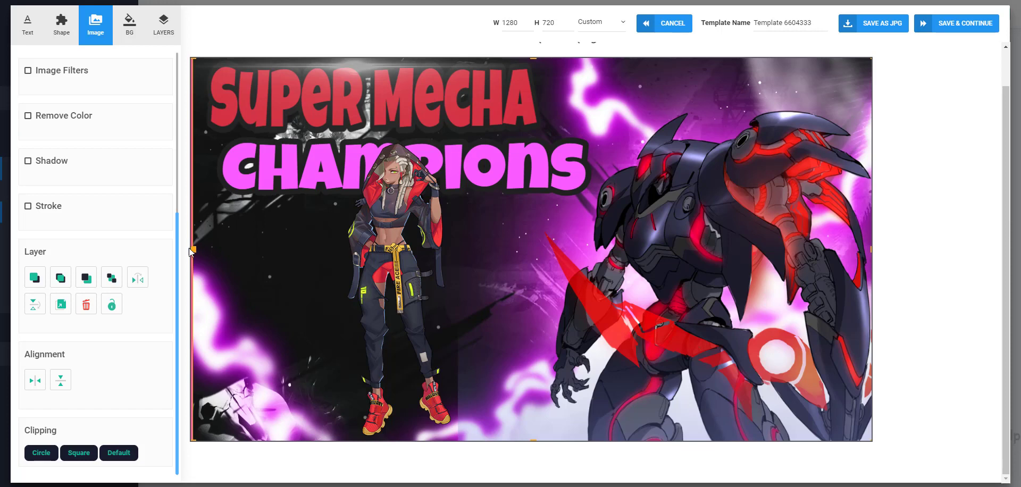
drag(193, 249, 189, 248)
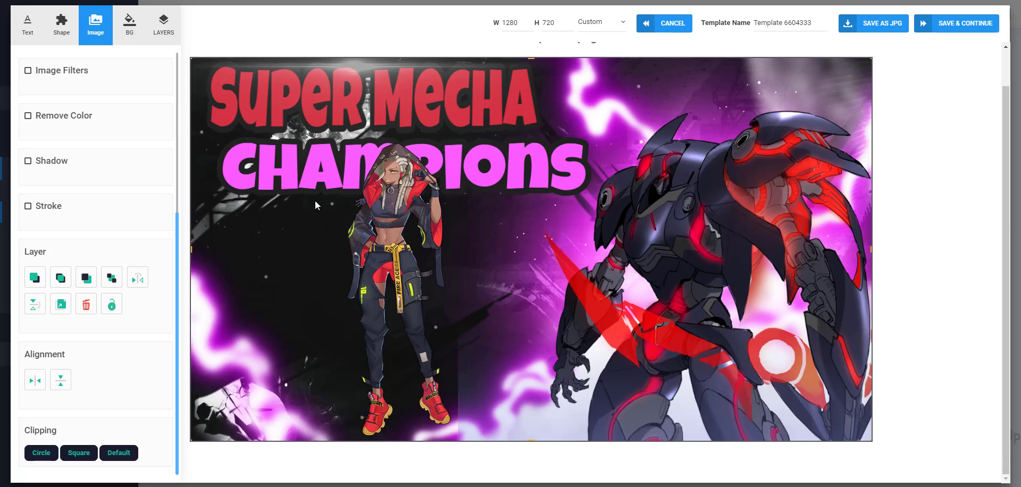
Shrink the red-hooded character further and place it at the canvas bottom, below Champions and beside the mecha.
click(394, 223)
drag(499, 129, 440, 227)
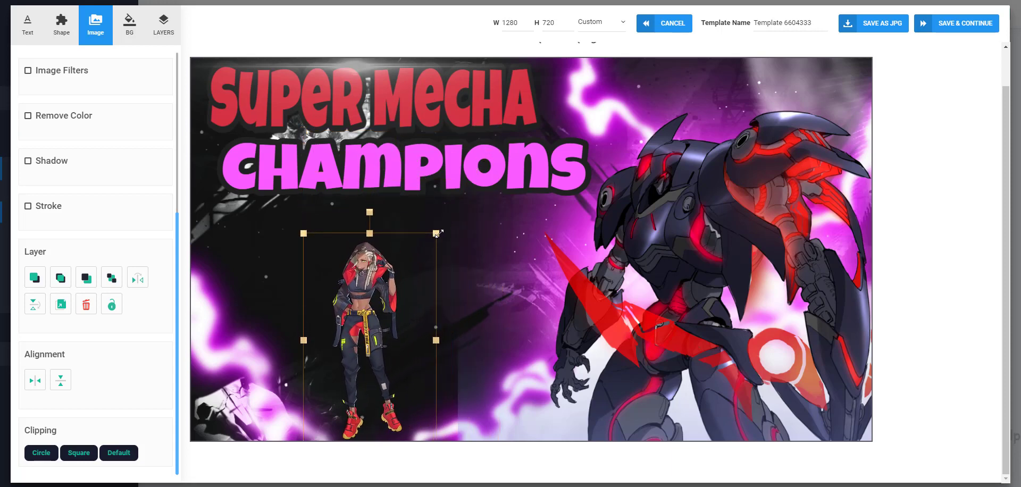
drag(373, 286, 473, 285)
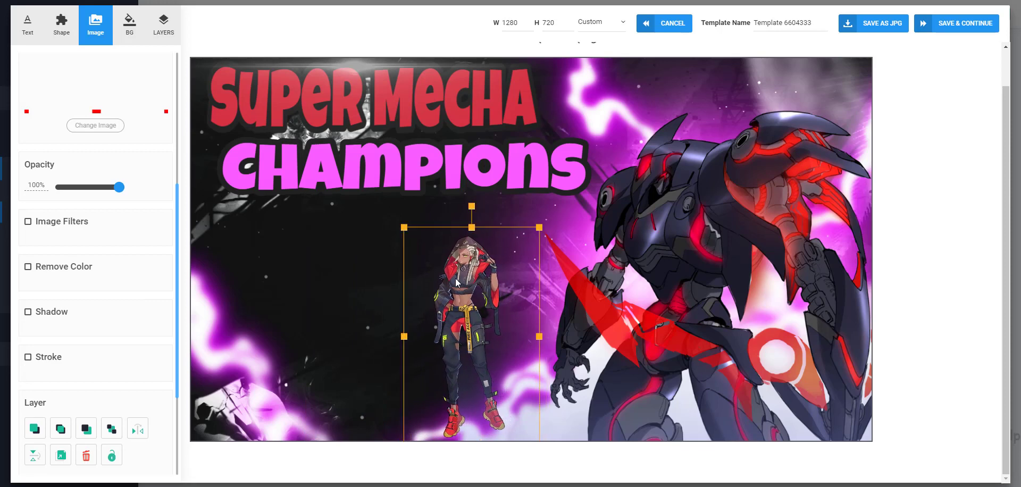
Lower Champions to just above the character's head and Super Mecha directly above it, keeping the light flare over the title.
click(355, 171)
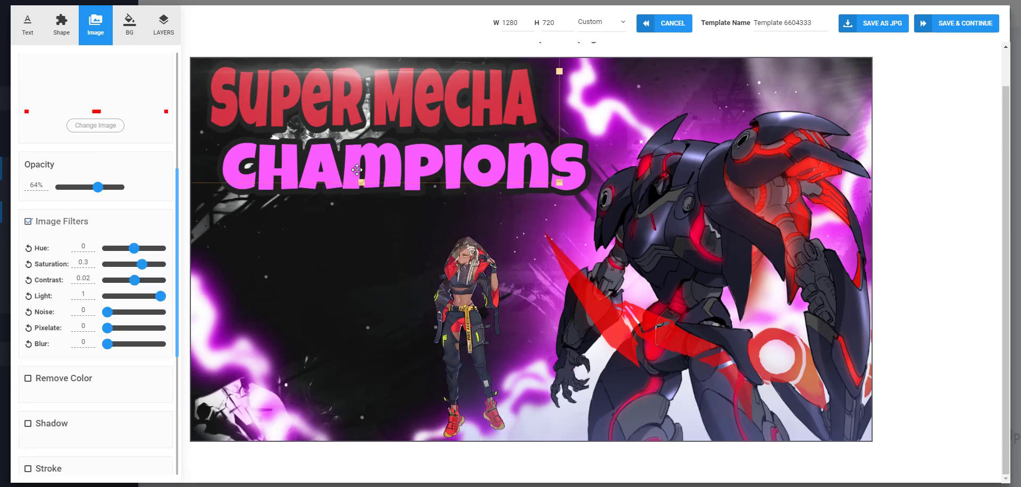
drag(355, 171, 350, 222)
click(381, 126)
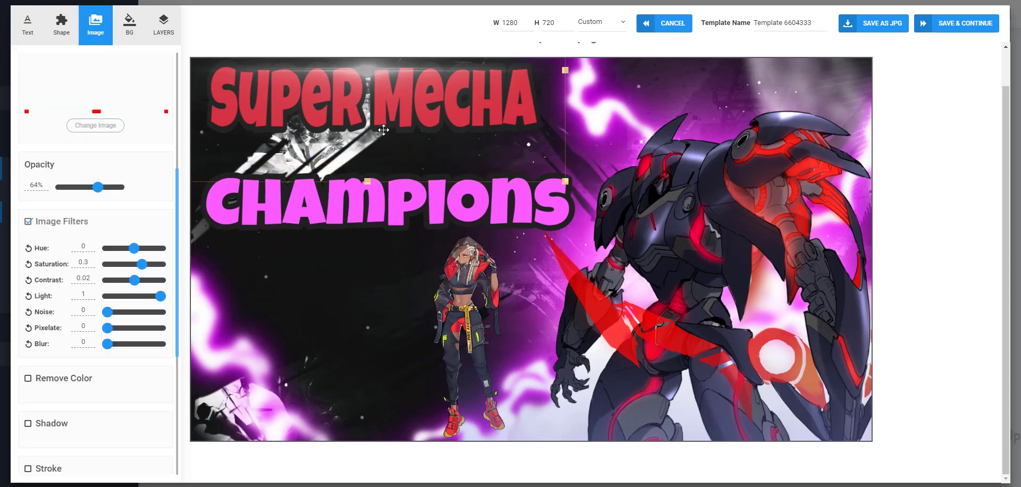
drag(388, 101, 650, 140)
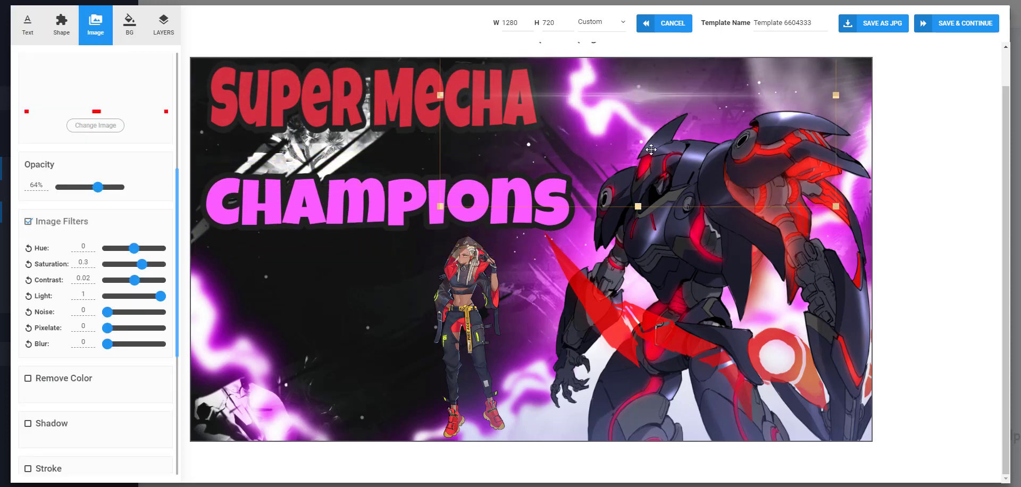
drag(342, 114, 349, 153)
drag(645, 127, 380, 124)
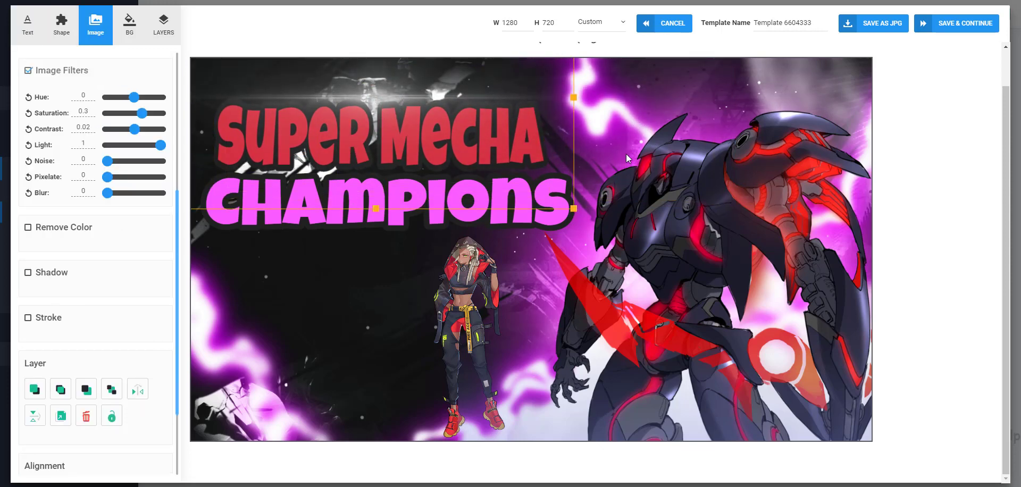
click(680, 112)
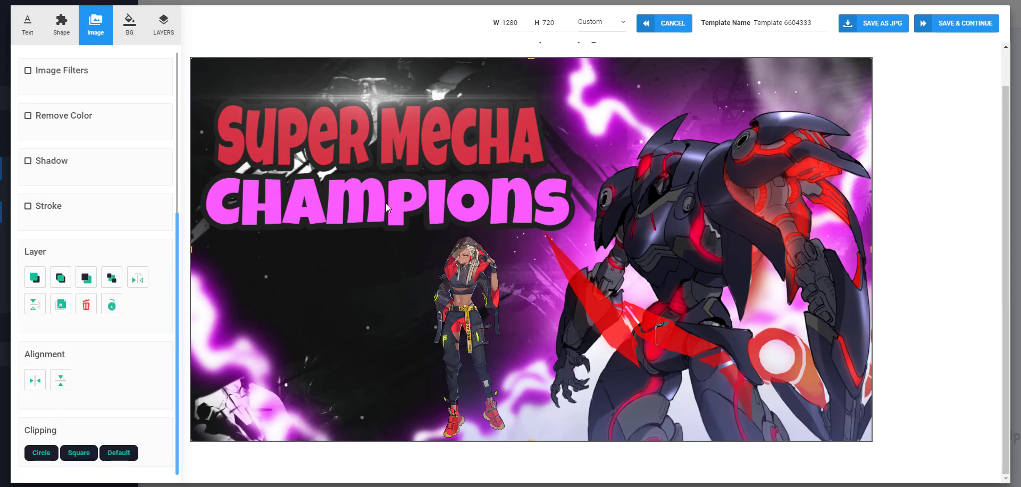
drag(401, 205, 402, 194)
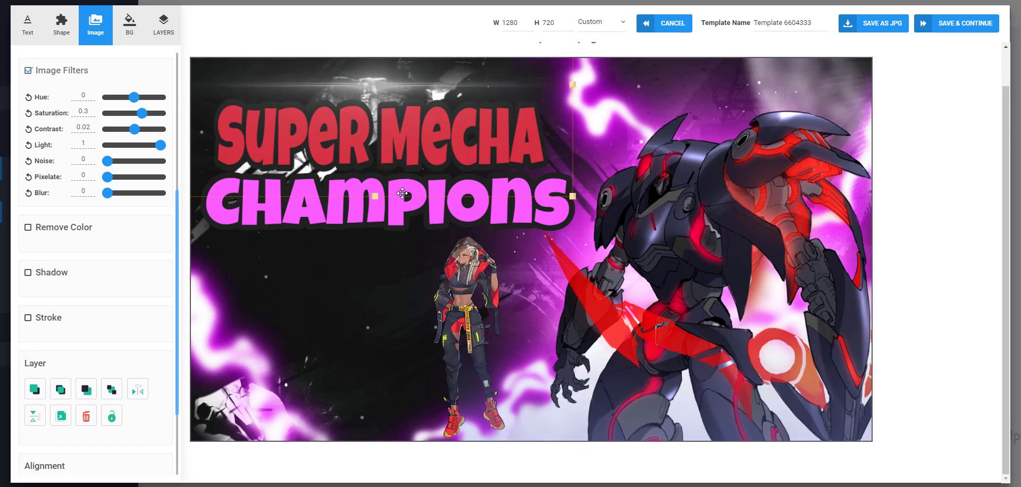
Nudge Champions and the mecha slightly right, then save the design and continue to the publishing stage.
mouse_move(402, 227)
mouse_down()
mouse_move(399, 248)
mouse_move(400, 235)
mouse_move(411, 235)
mouse_up()
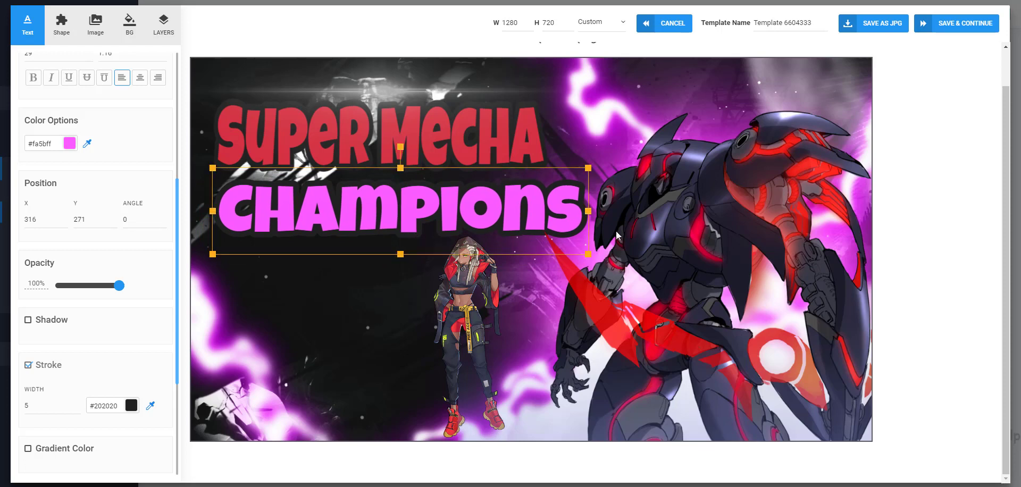
drag(677, 202, 687, 203)
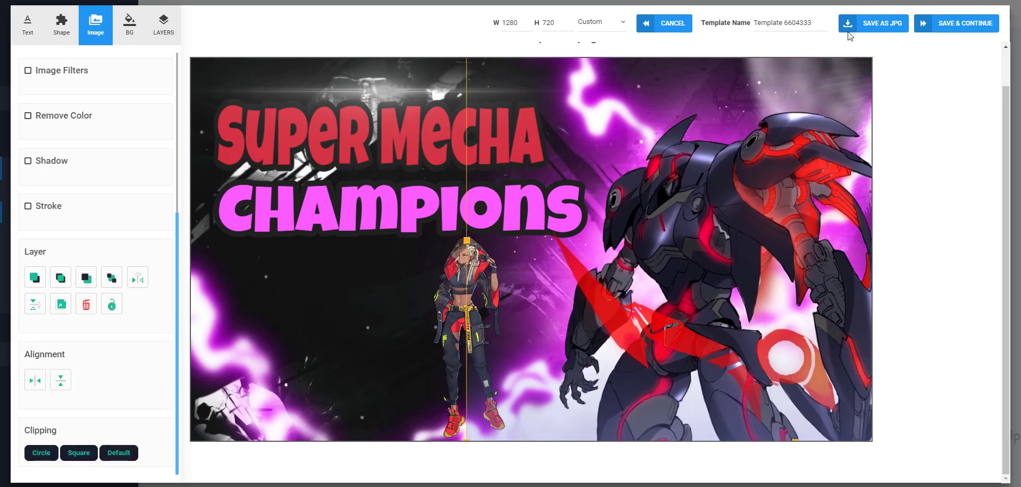
click(946, 33)
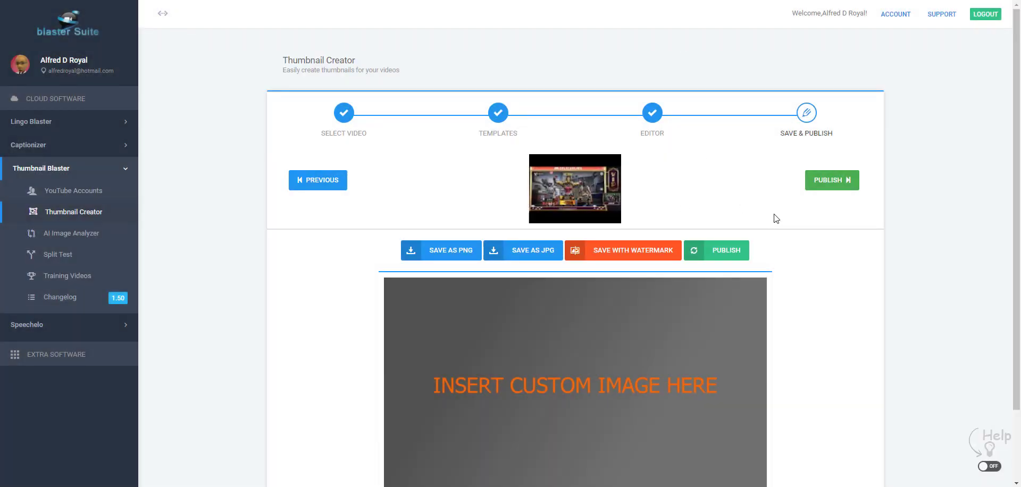
scroll(800, 210, down, 1)
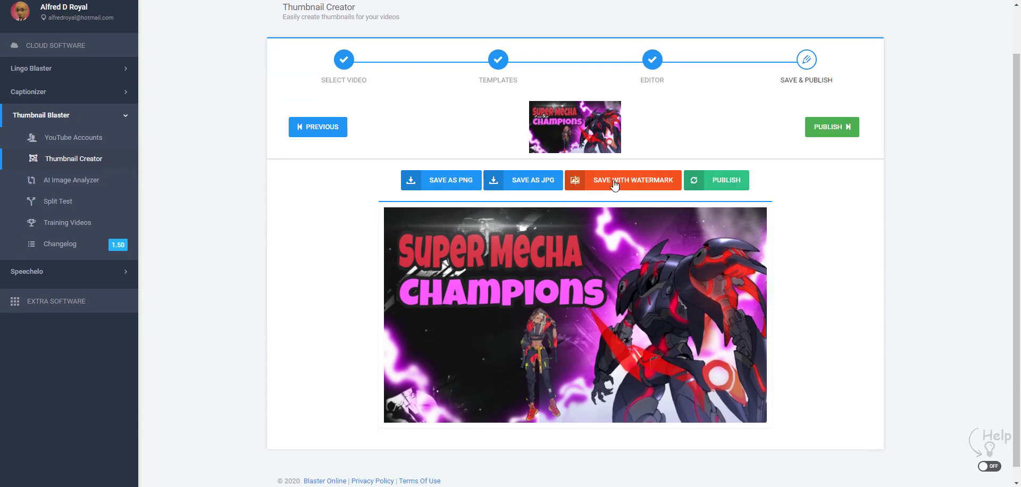
Return to the editor and add the black-clad, red-gloved character from the uploaded images as a new image.
click(312, 128)
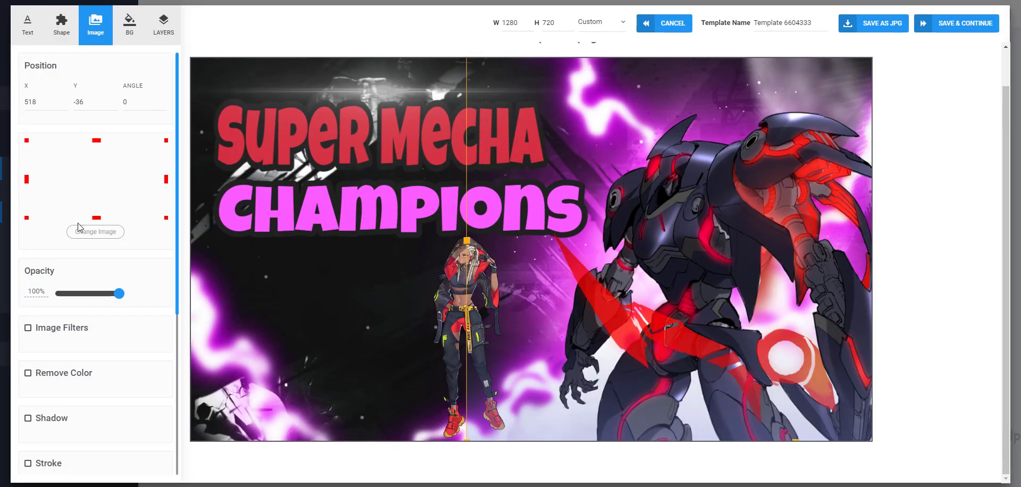
click(96, 24)
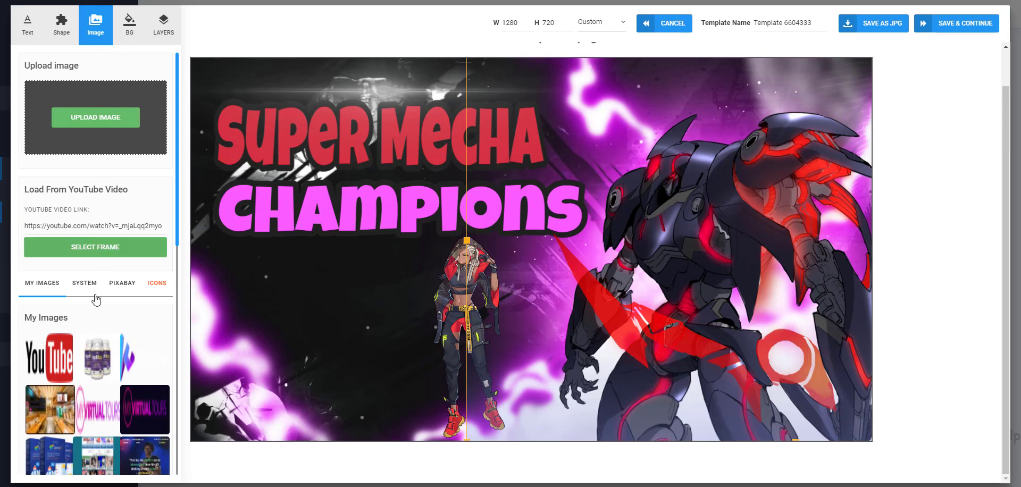
scroll(96, 299, down, 10)
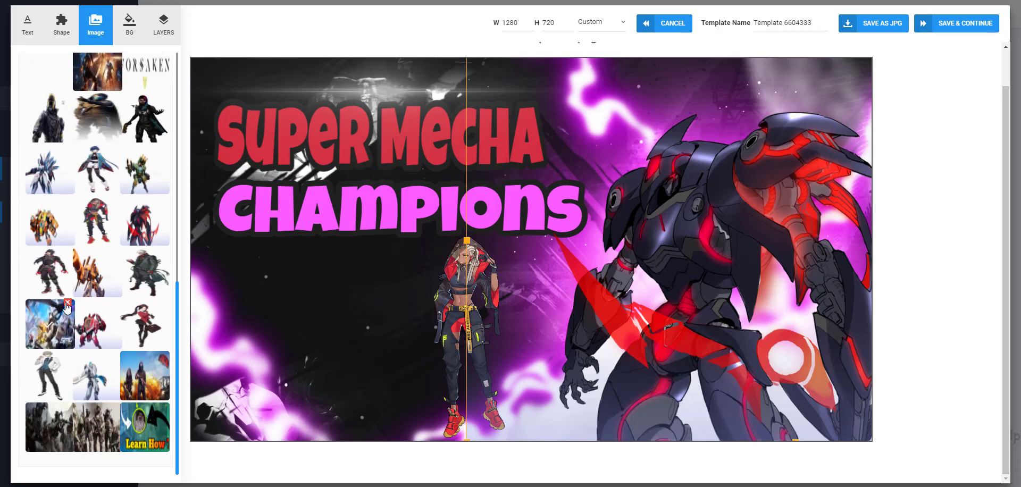
click(82, 281)
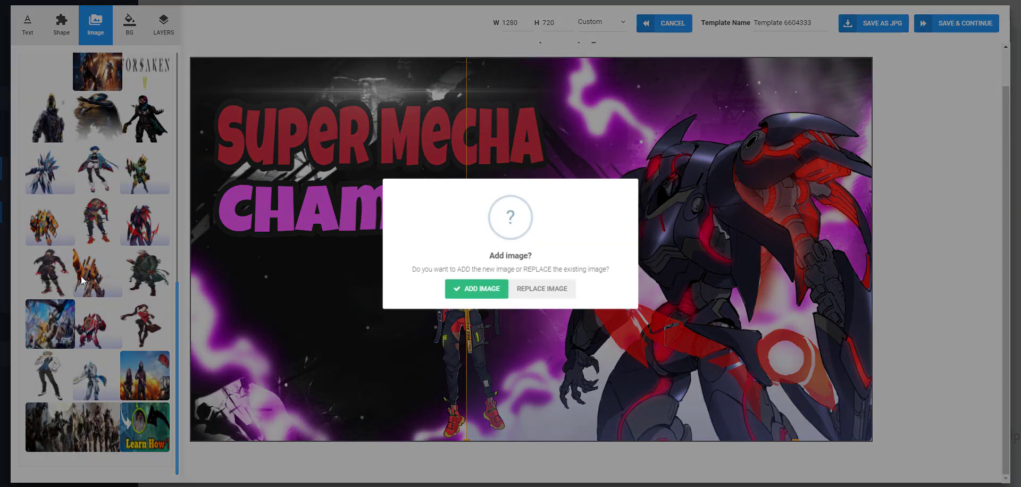
click(458, 292)
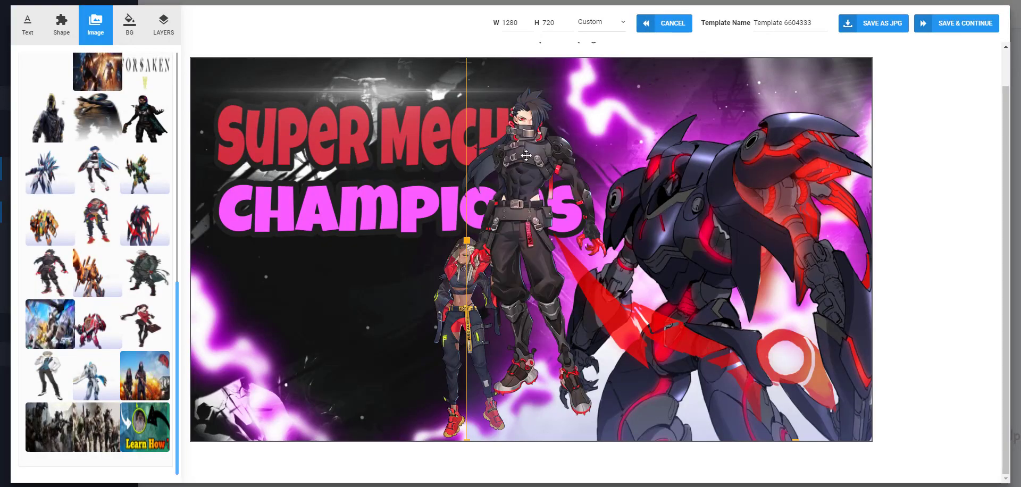
Shrink the black-clad character to roughly the red-hooded character's height and place it directly to her left, below Champions.
drag(518, 155, 288, 167)
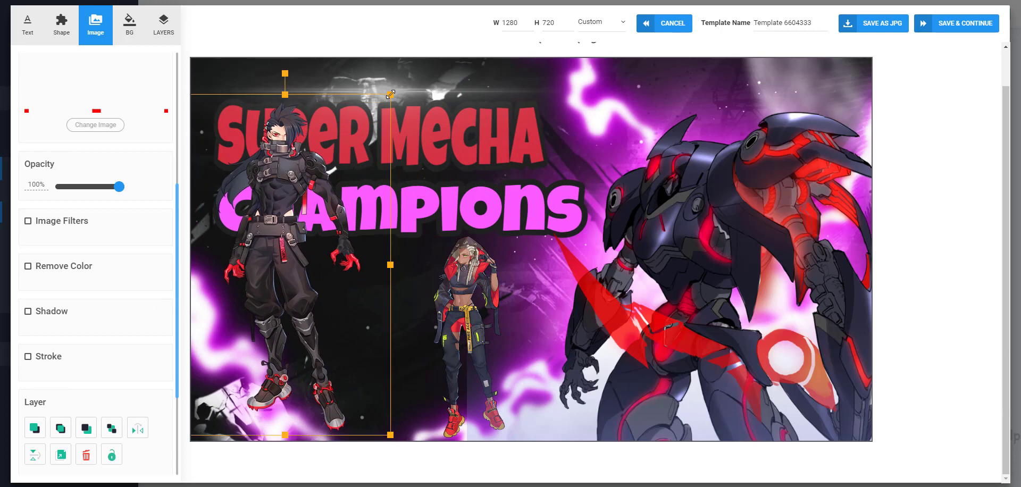
drag(391, 94, 350, 273)
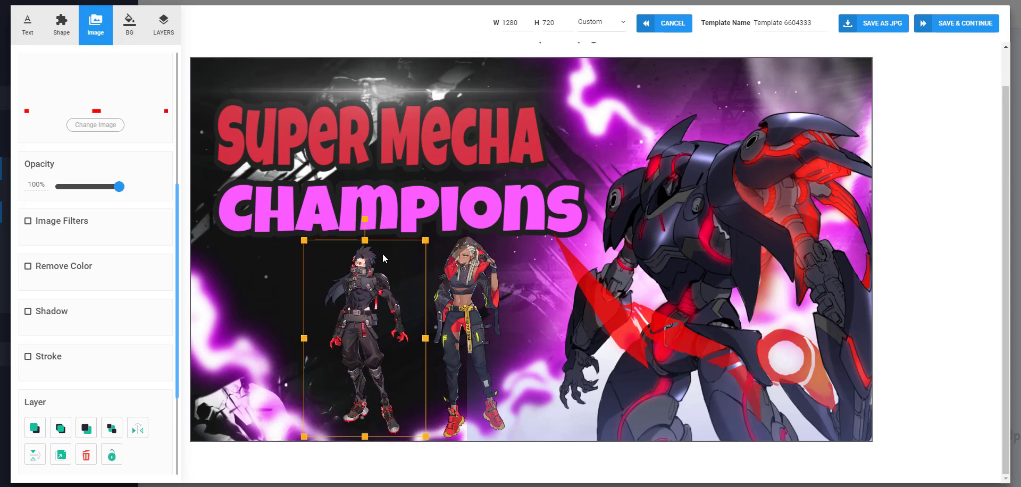
click(426, 240)
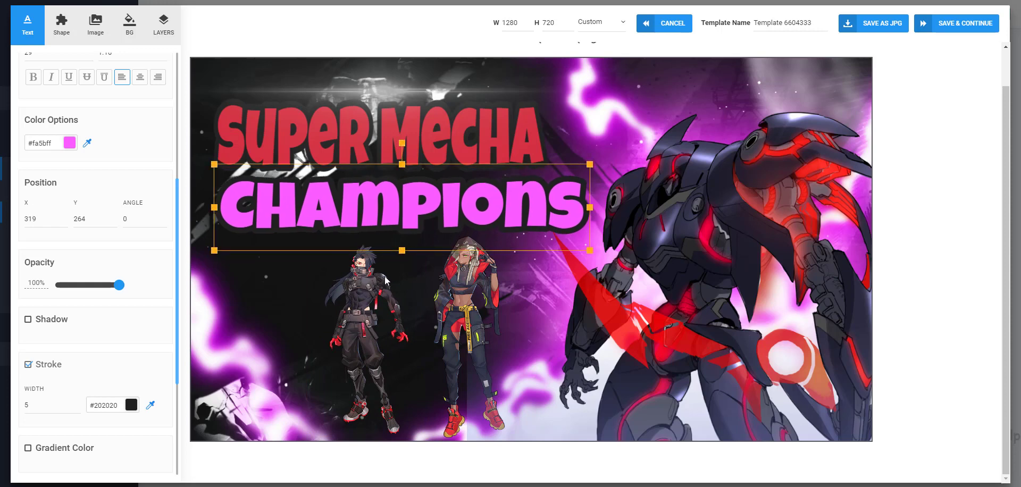
click(373, 288)
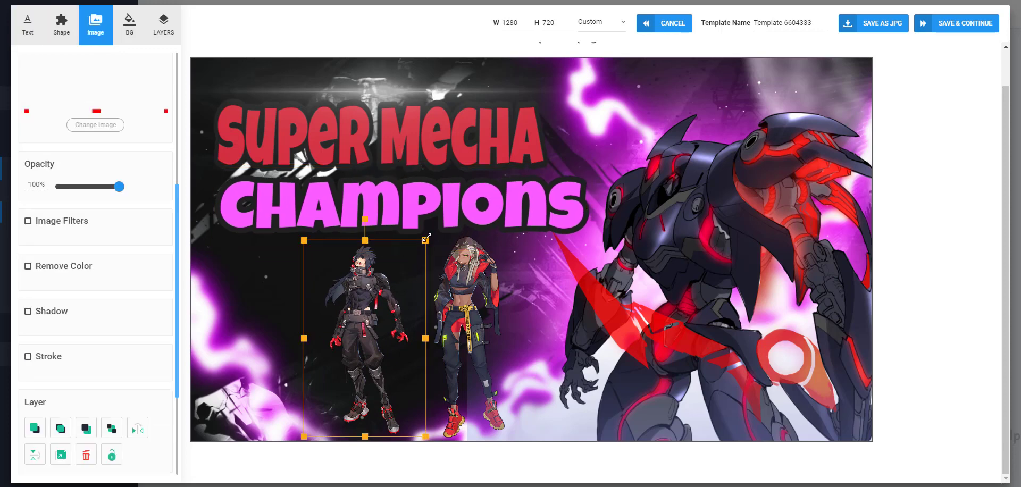
drag(426, 240, 439, 217)
drag(375, 296, 375, 303)
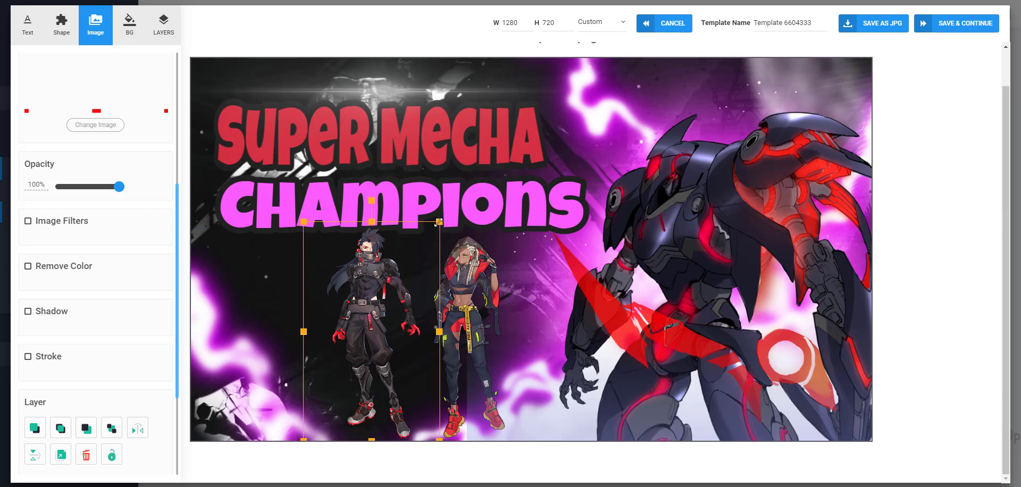
drag(436, 222, 446, 210)
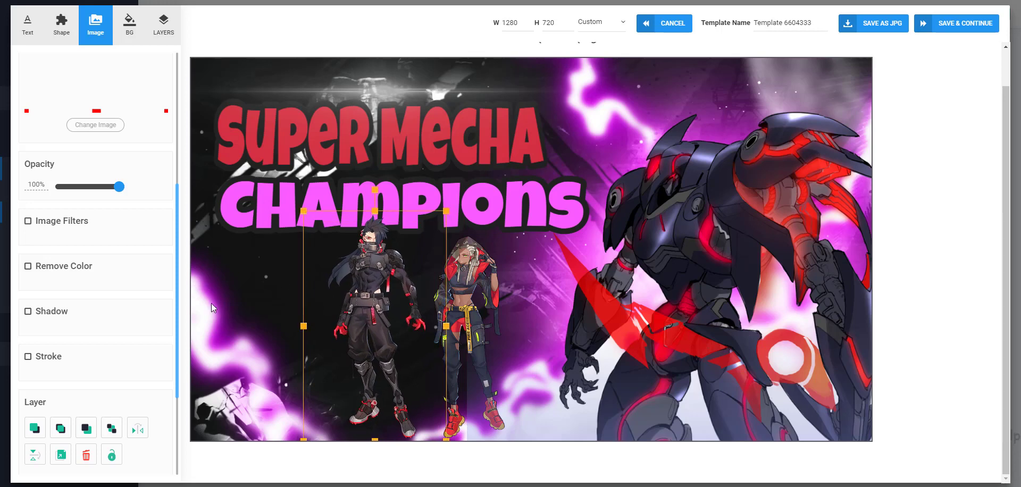
Add the red-jacketed girl with the briefcase from the uploaded images as a new image.
click(94, 33)
scroll(71, 364, down, 4)
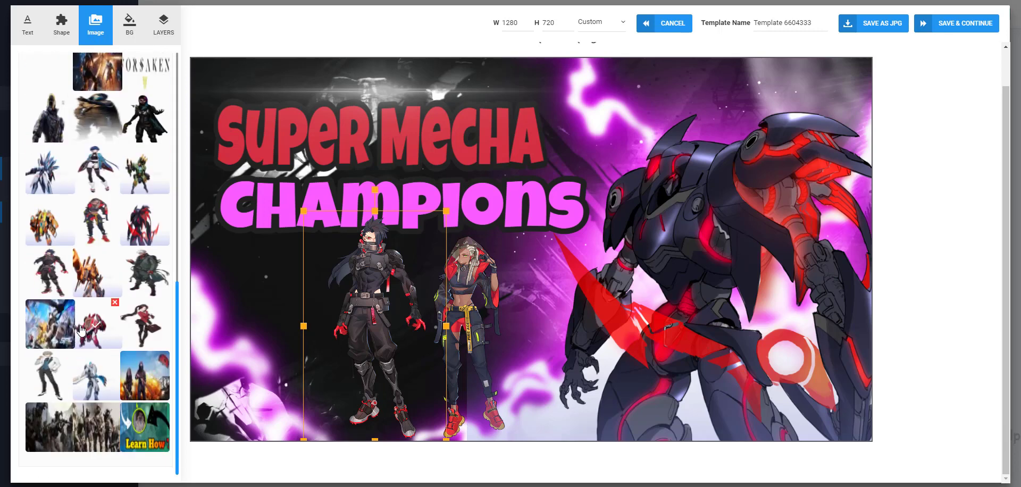
click(145, 326)
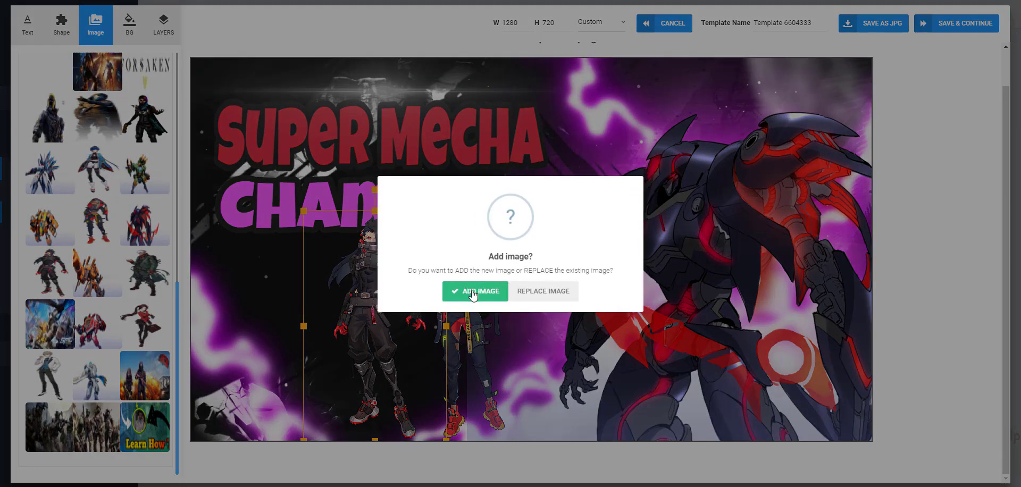
click(473, 289)
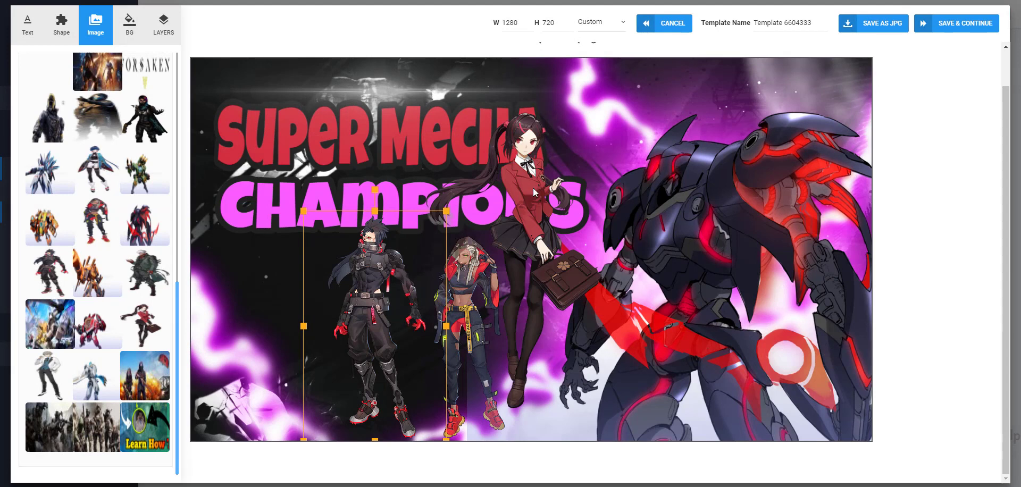
Shrink the red-jacketed girl to match the other characters and place her just left of the black-clad character.
drag(535, 192, 267, 221)
drag(370, 111, 311, 181)
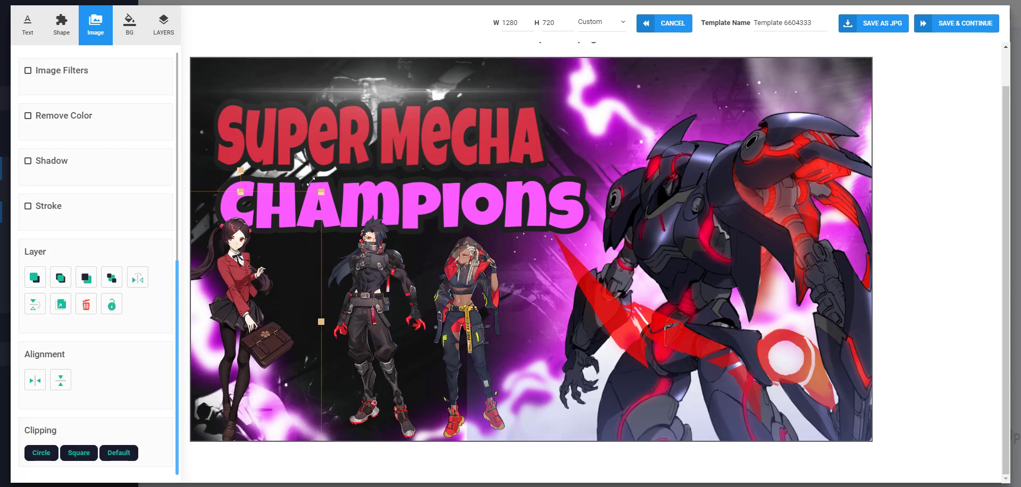
drag(241, 282, 255, 275)
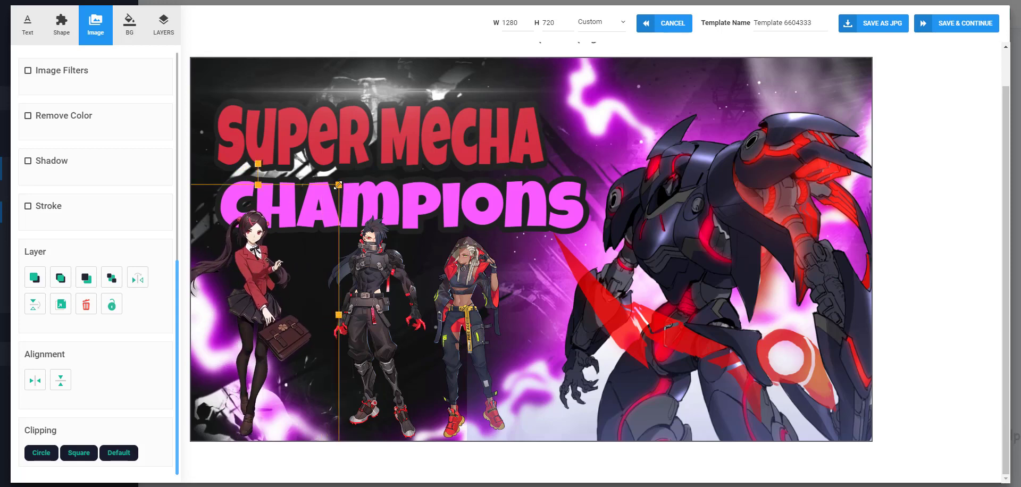
drag(339, 185, 313, 215)
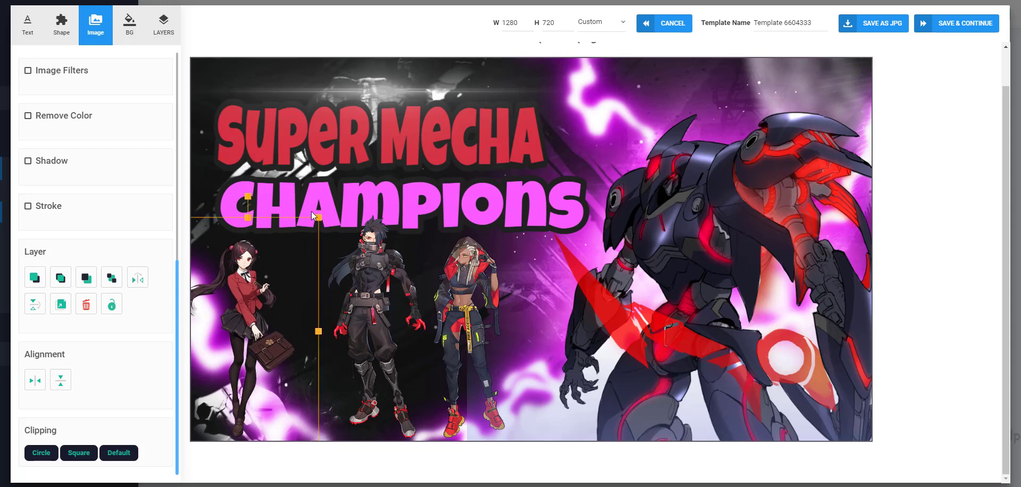
click(268, 263)
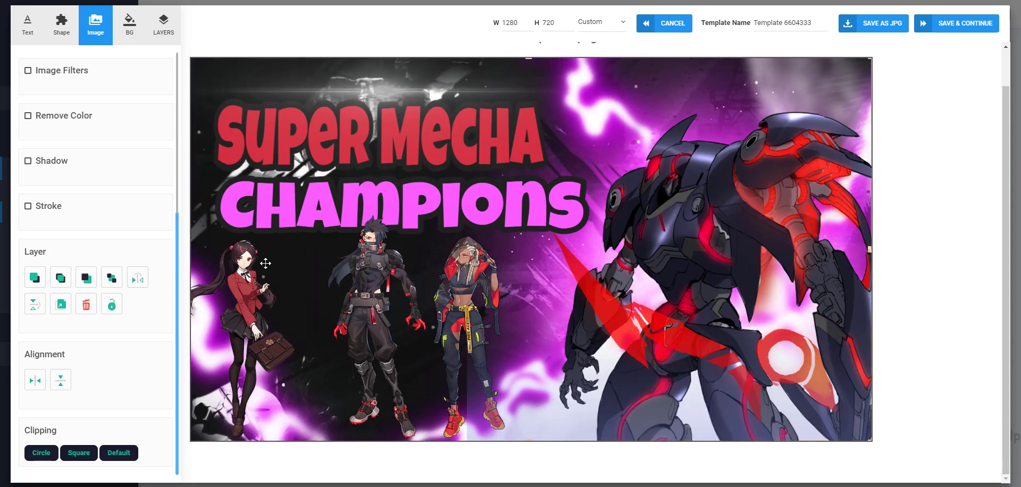
drag(265, 263, 267, 263)
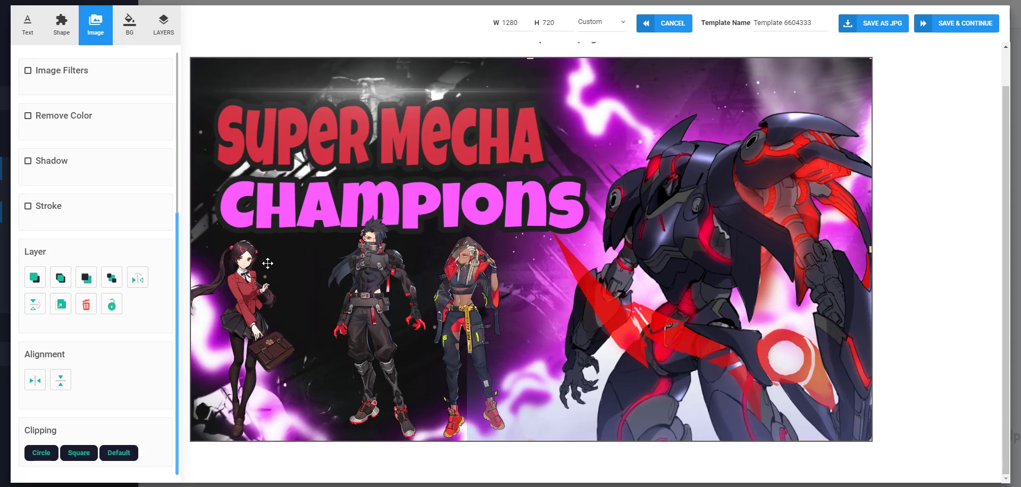
click(250, 288)
drag(250, 288, 279, 287)
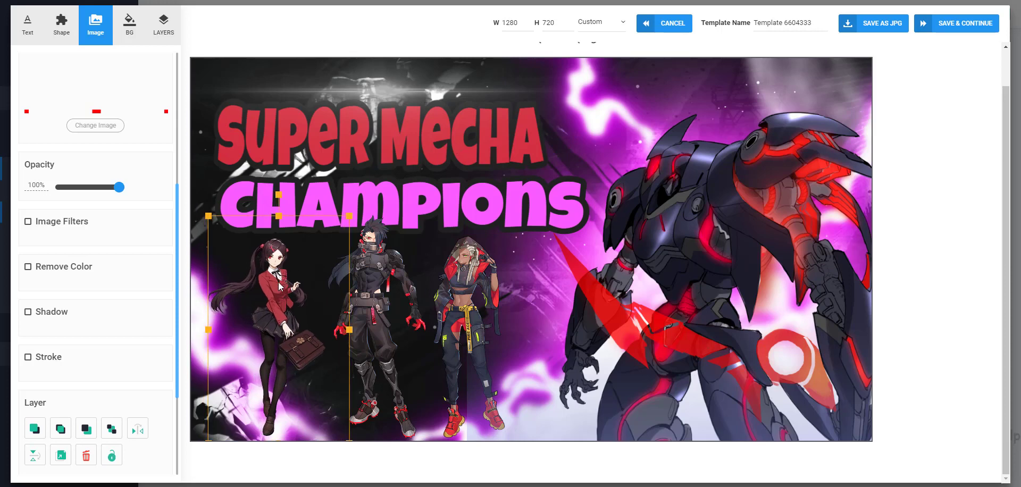
drag(276, 286, 279, 287)
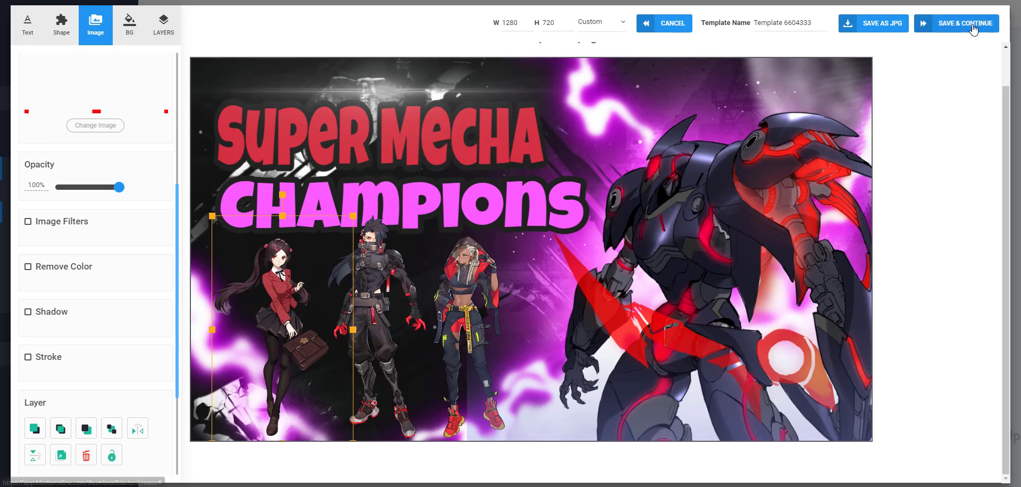
Shrink the light flare and place it over the upper part of the Super Mecha text.
click(515, 146)
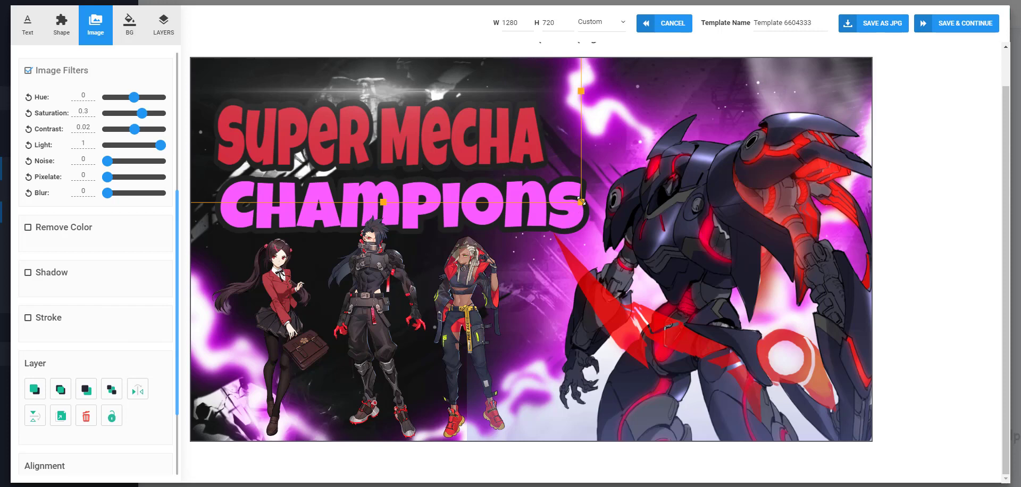
drag(580, 202, 461, 132)
drag(353, 76, 400, 111)
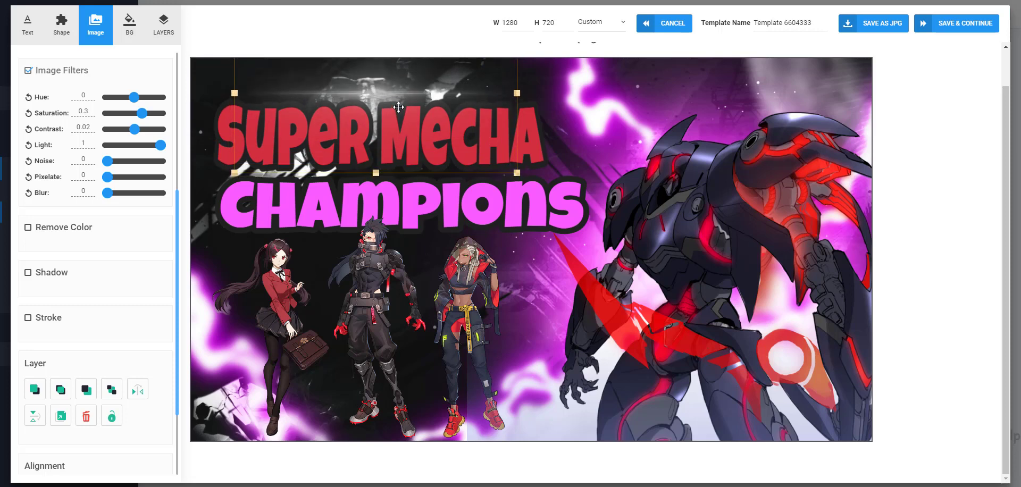
Move Super Mecha up and to the right, and shift the light flare right to stay over it.
click(534, 154)
drag(539, 149, 567, 139)
click(434, 97)
drag(433, 95, 474, 91)
Enlarge Champions and fit it between Super Mecha and the three characters, then save the design and continue.
drag(548, 202, 558, 187)
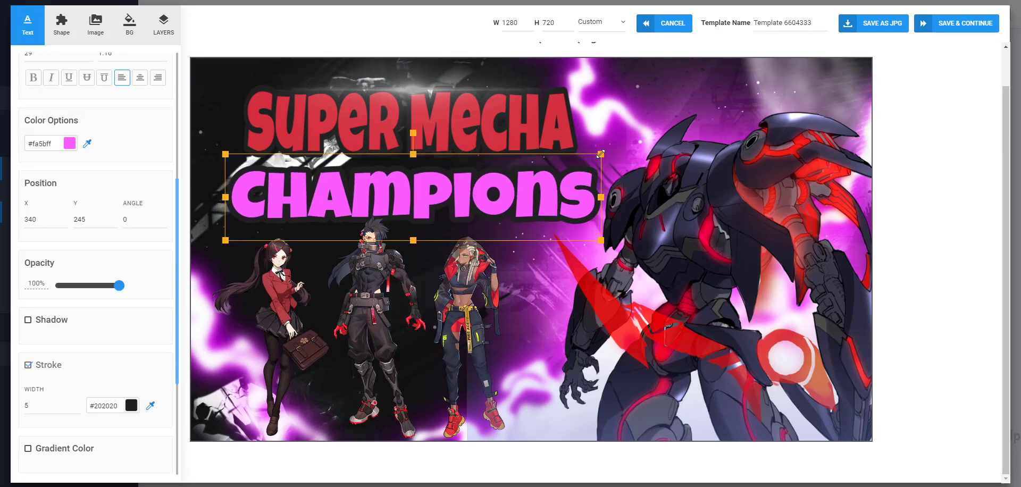
drag(601, 154, 631, 130)
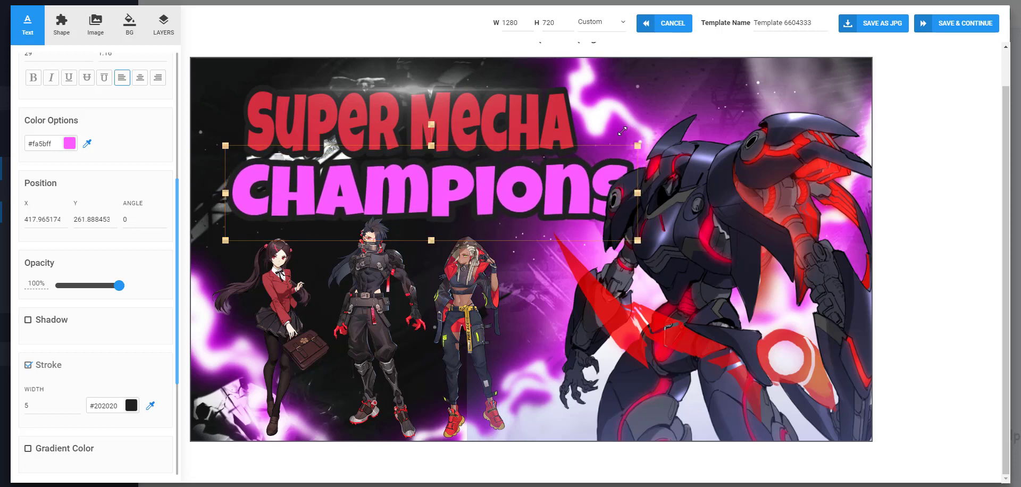
drag(548, 184, 525, 192)
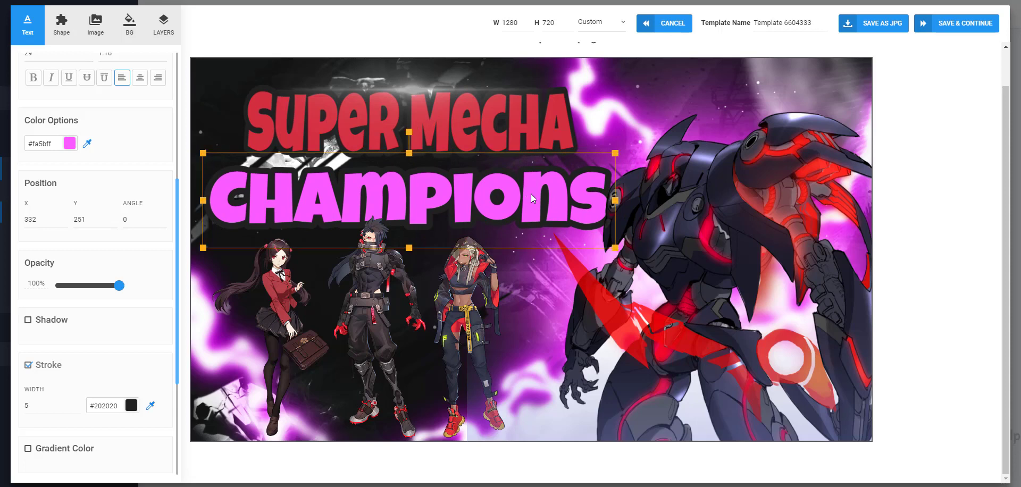
click(956, 25)
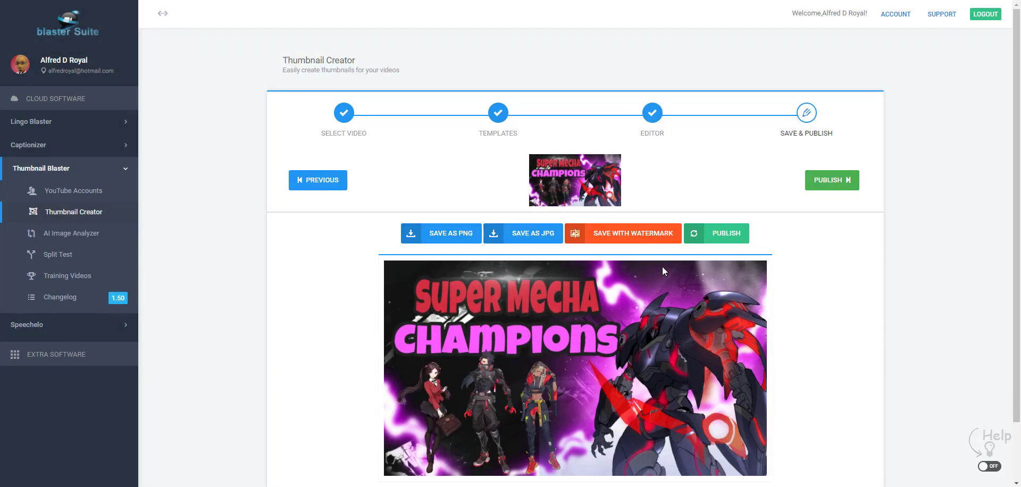
Review the YouTube publishing options without publishing, then open the YouTube accounts page.
click(839, 181)
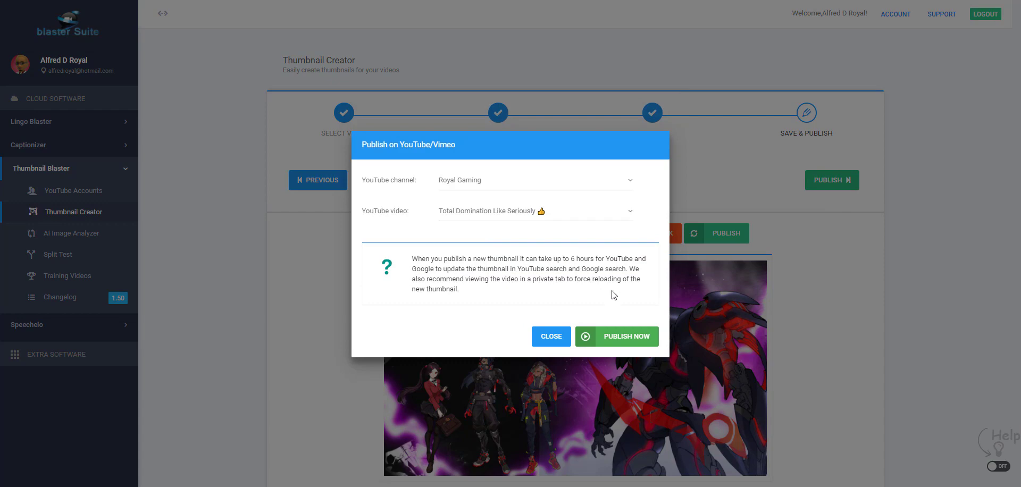
click(553, 337)
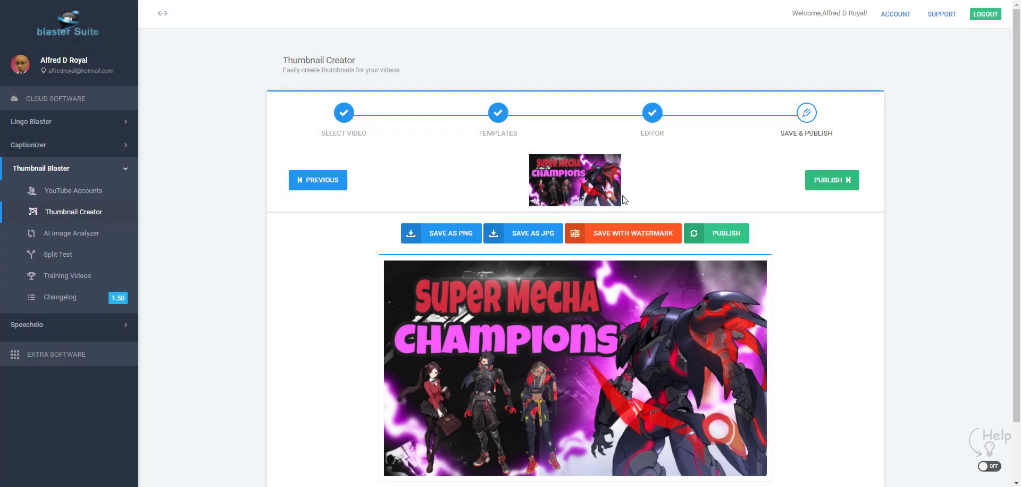
scroll(112, 29, down, 1)
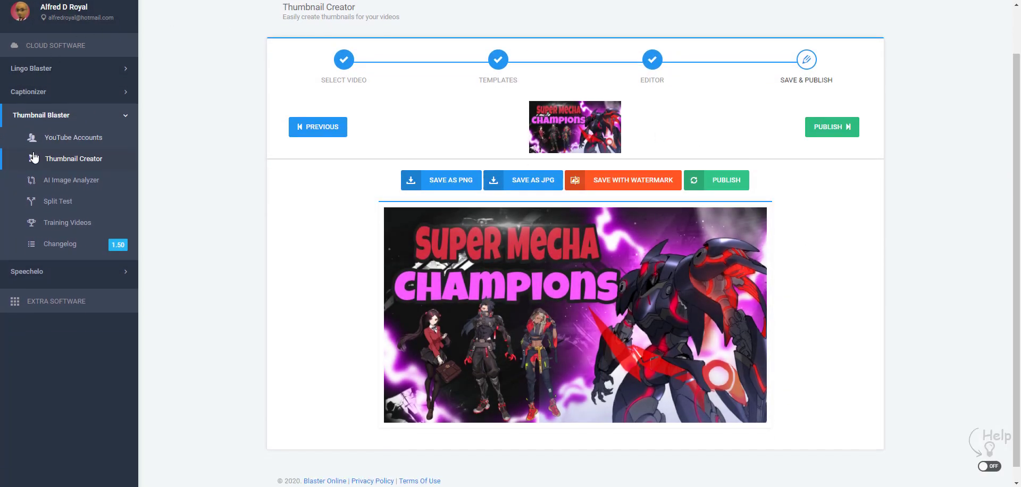
click(75, 139)
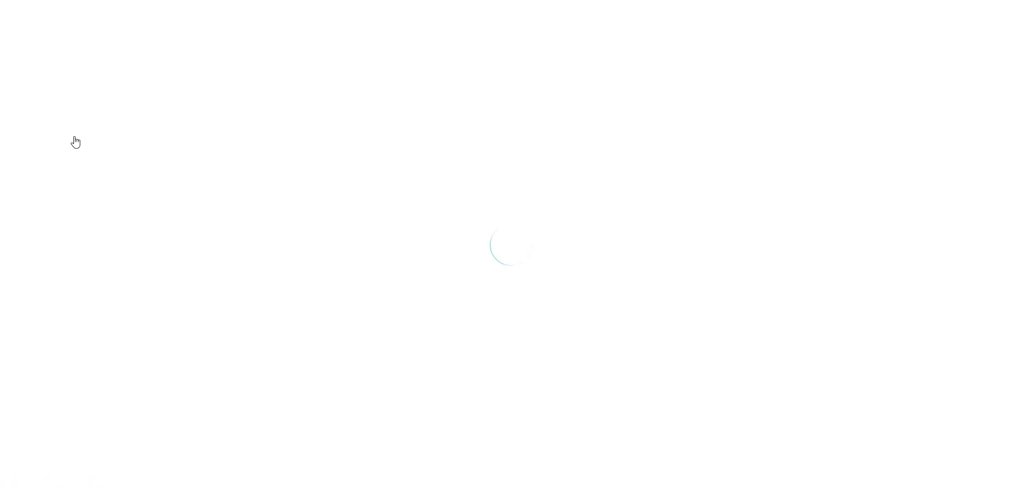